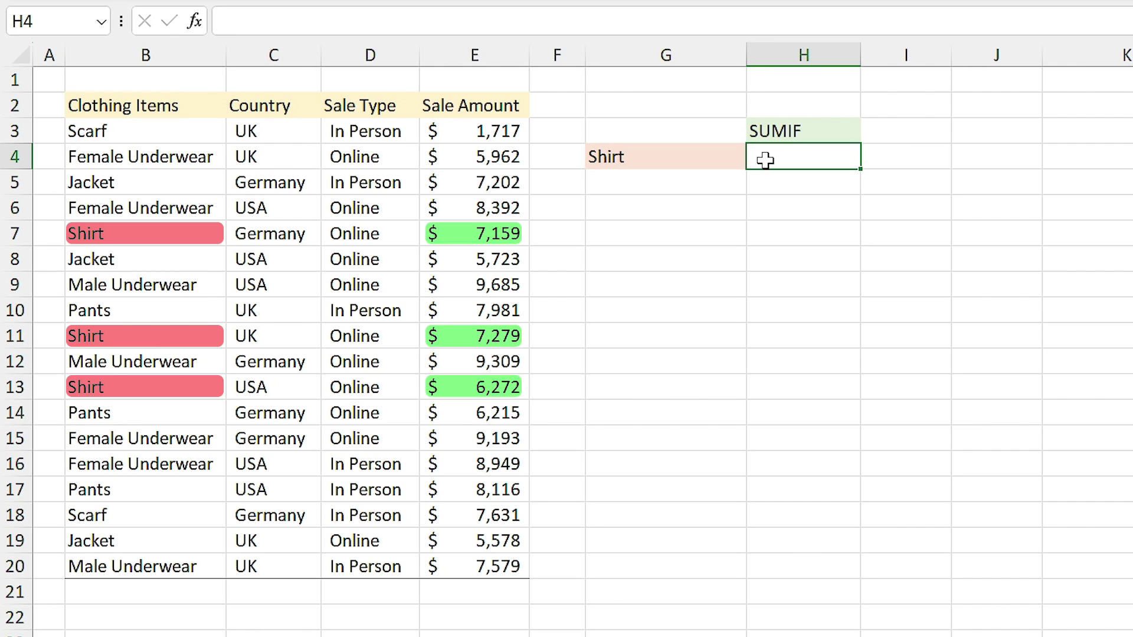
Enter =SUMIF(B3:B20,G4,E3:E20) in H4 to total Shirt sales, giving $20,710.
text(=)
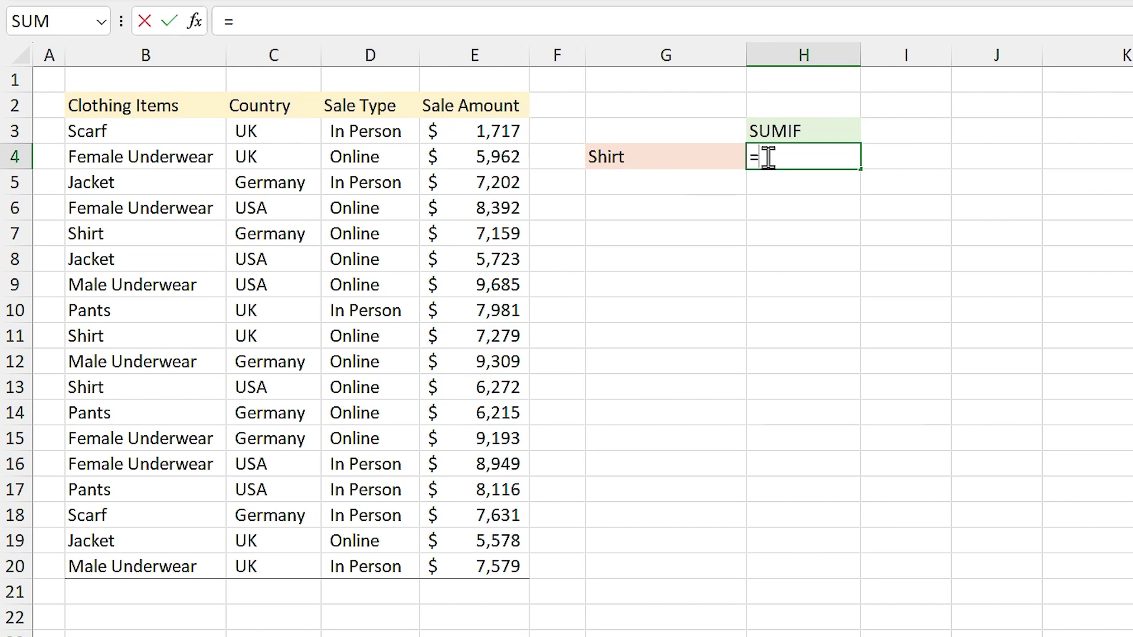
text(sumi)
key(Tab)
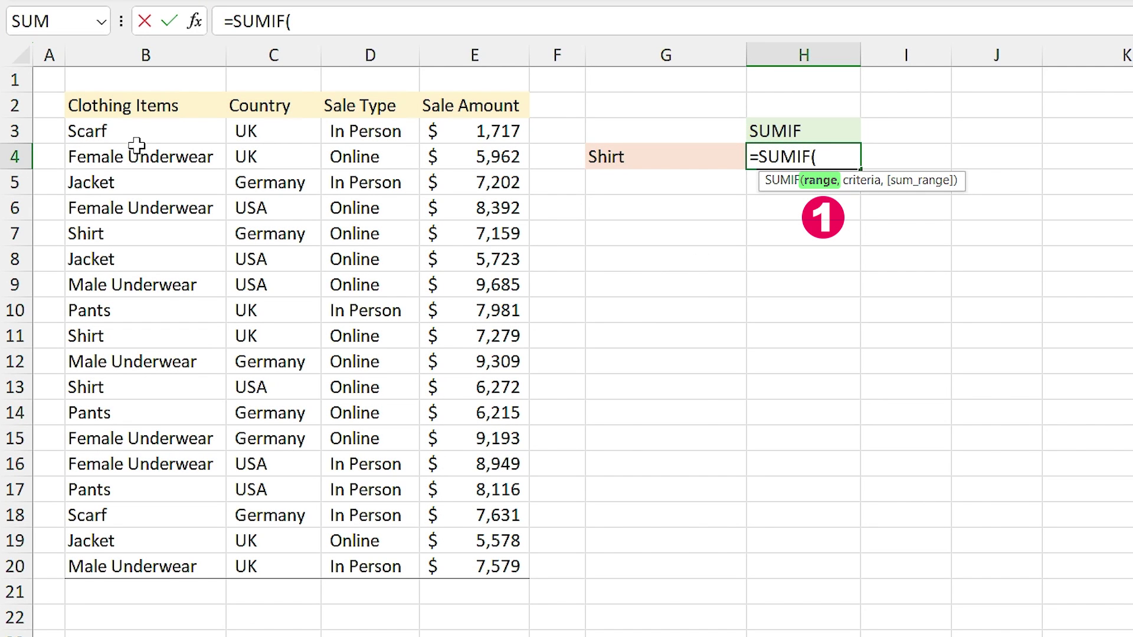
mouse_move(136, 137)
mouse_down()
mouse_move(127, 546)
mouse_move(144, 562)
mouse_up()
text(,)
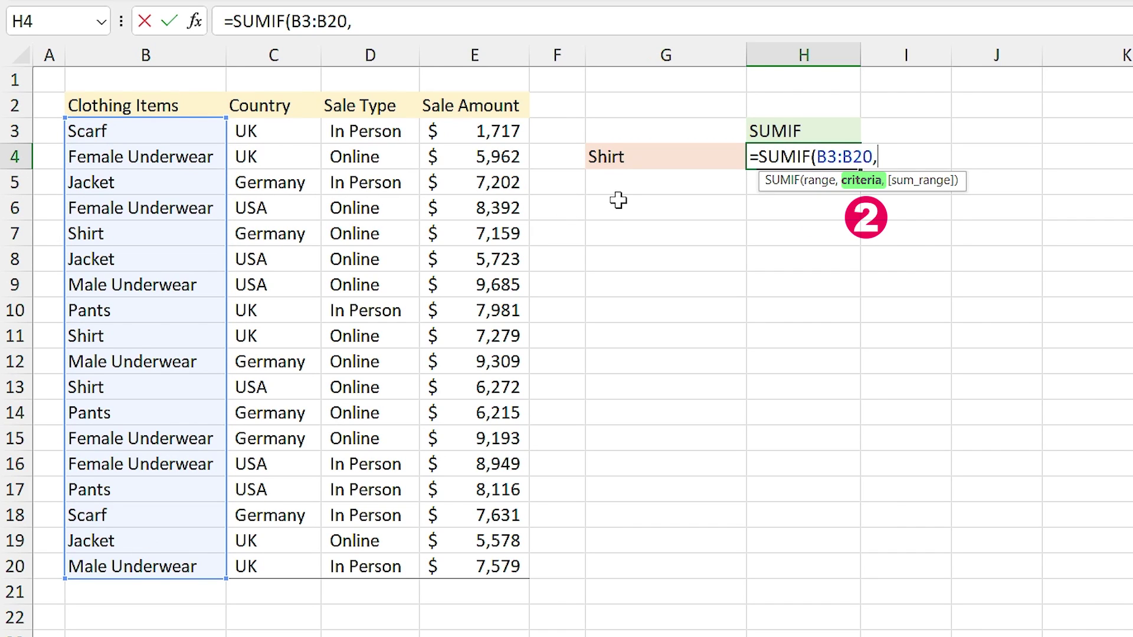
click(651, 157)
text(,)
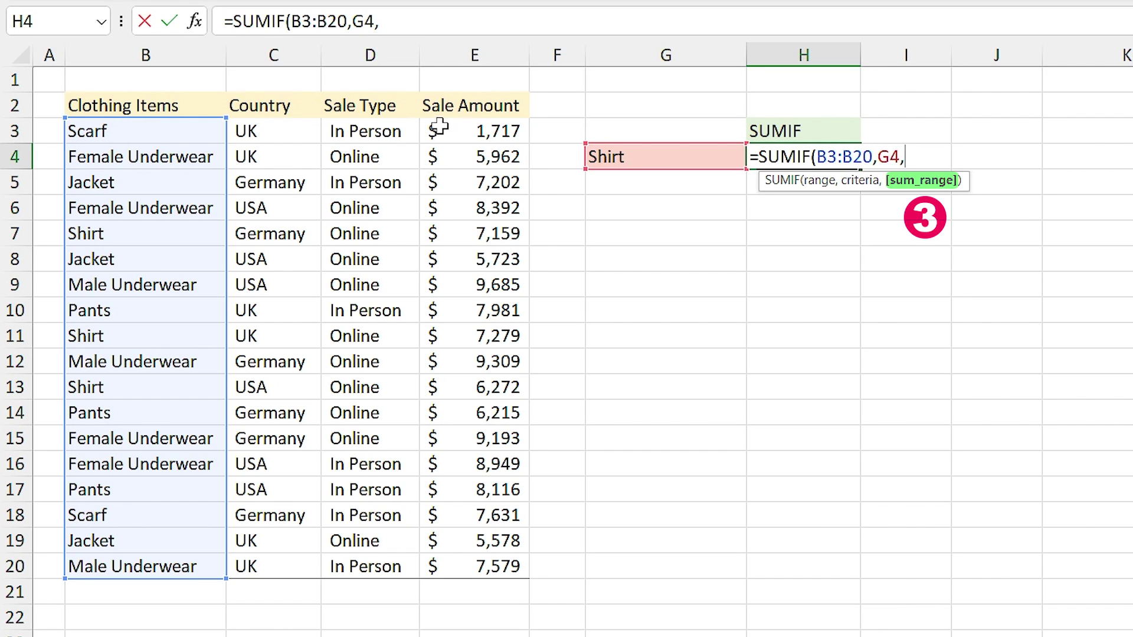
drag(457, 131, 490, 548)
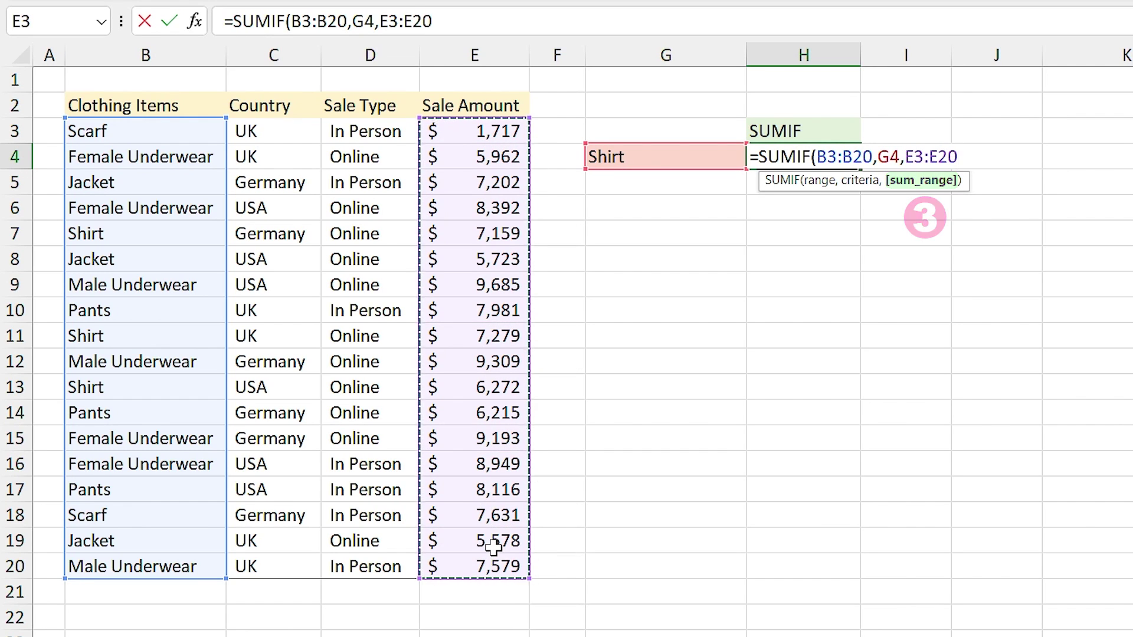
key(Return)
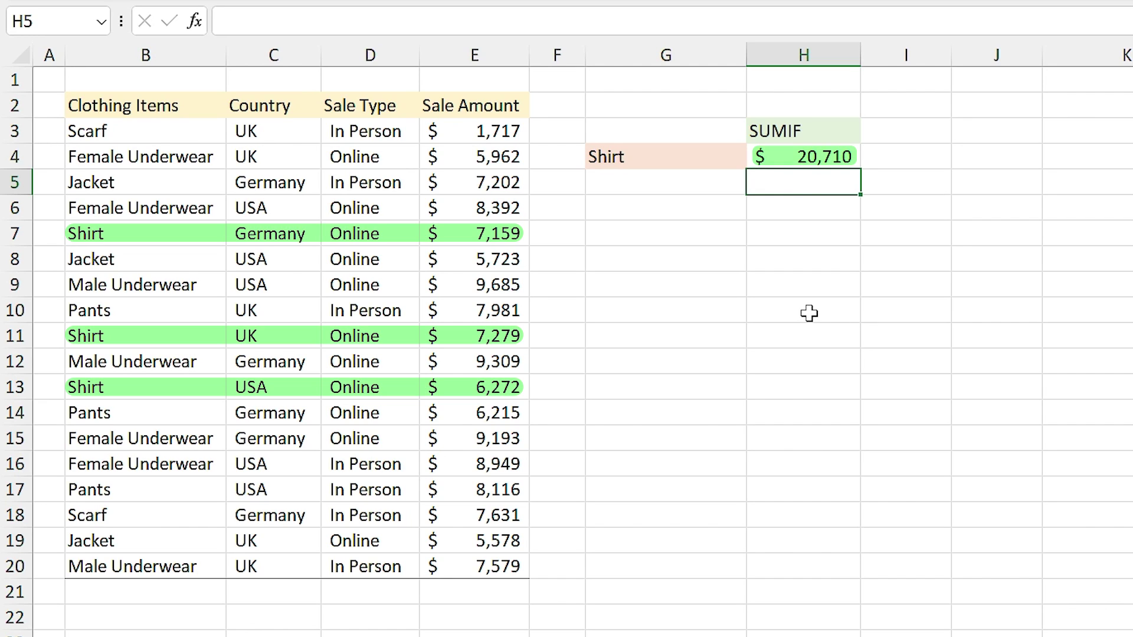
Switch G4's item to Female Underwear from its dropdown, then inspect the H4 total formula.
click(708, 141)
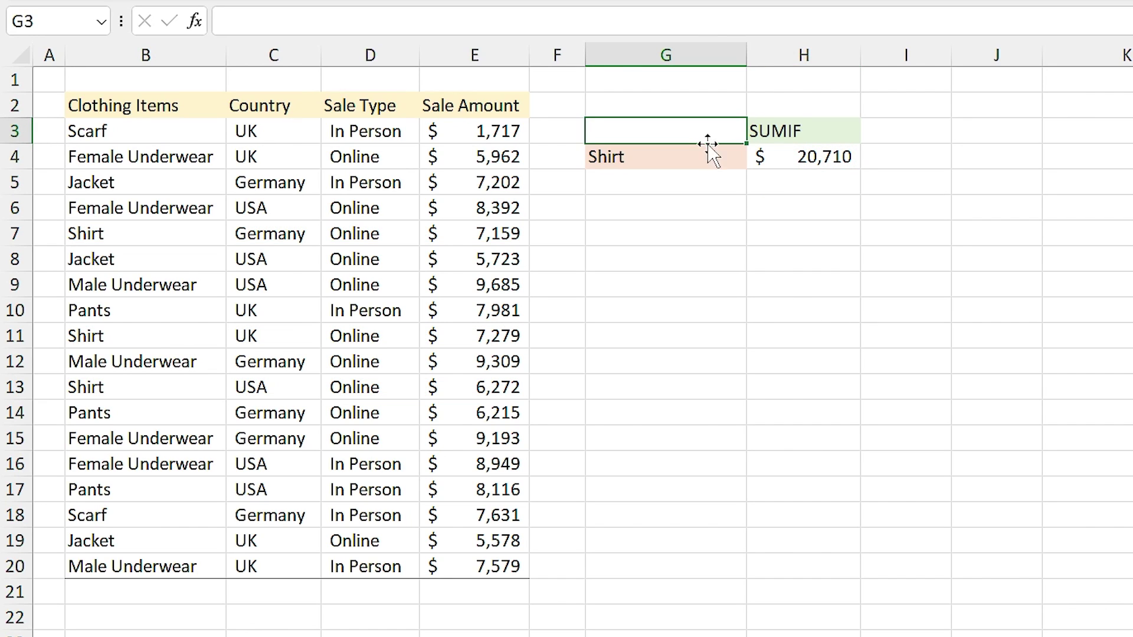
click(721, 157)
click(755, 158)
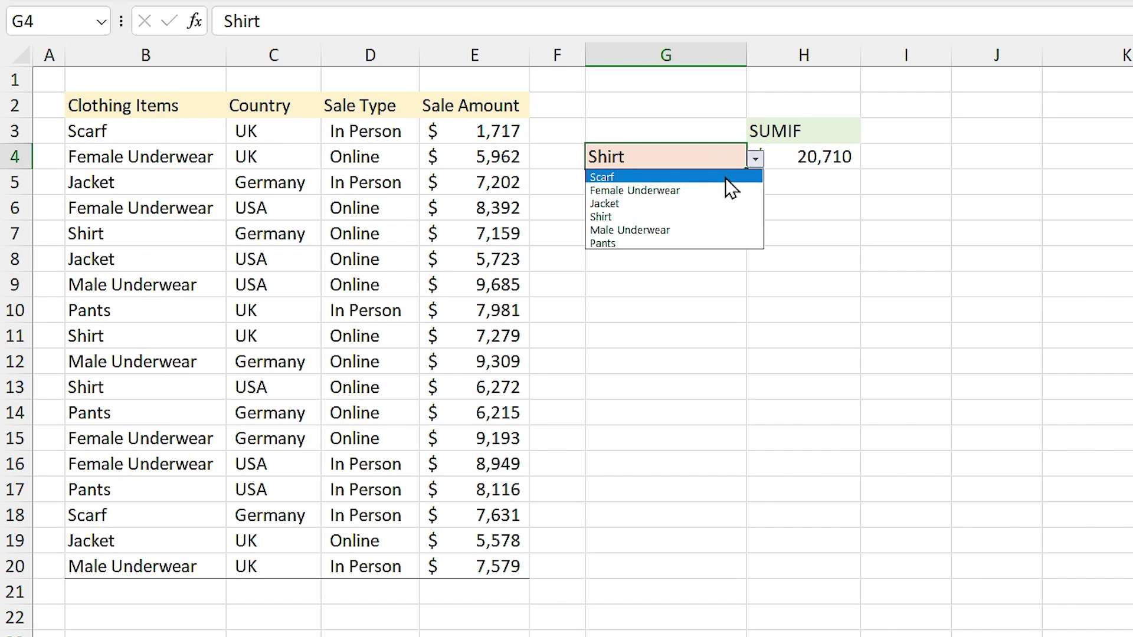
click(687, 190)
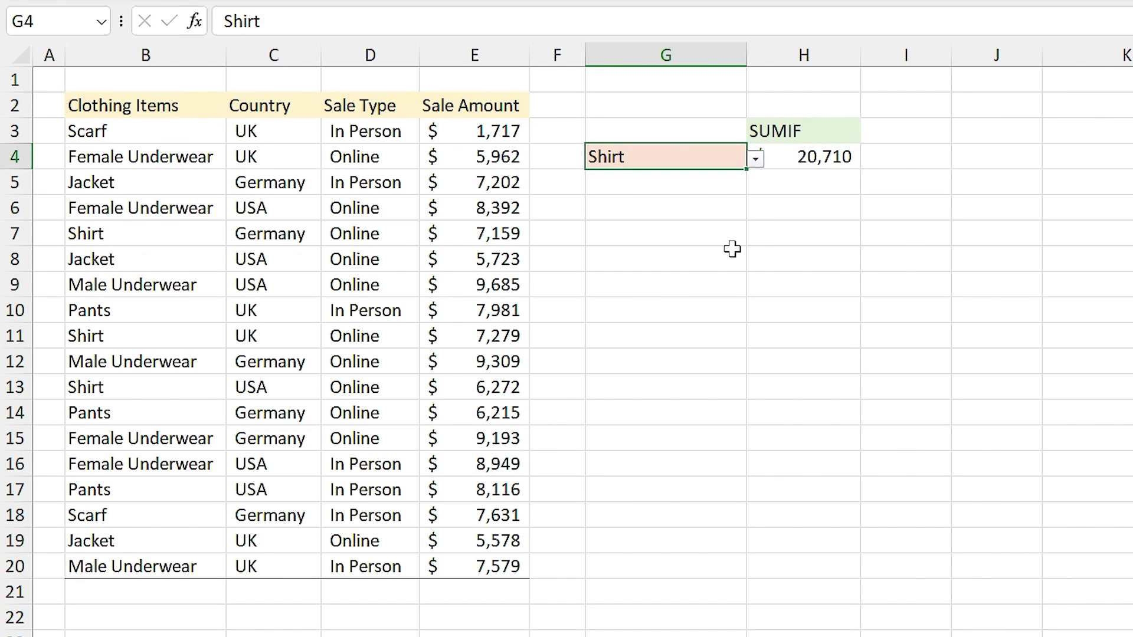
click(732, 249)
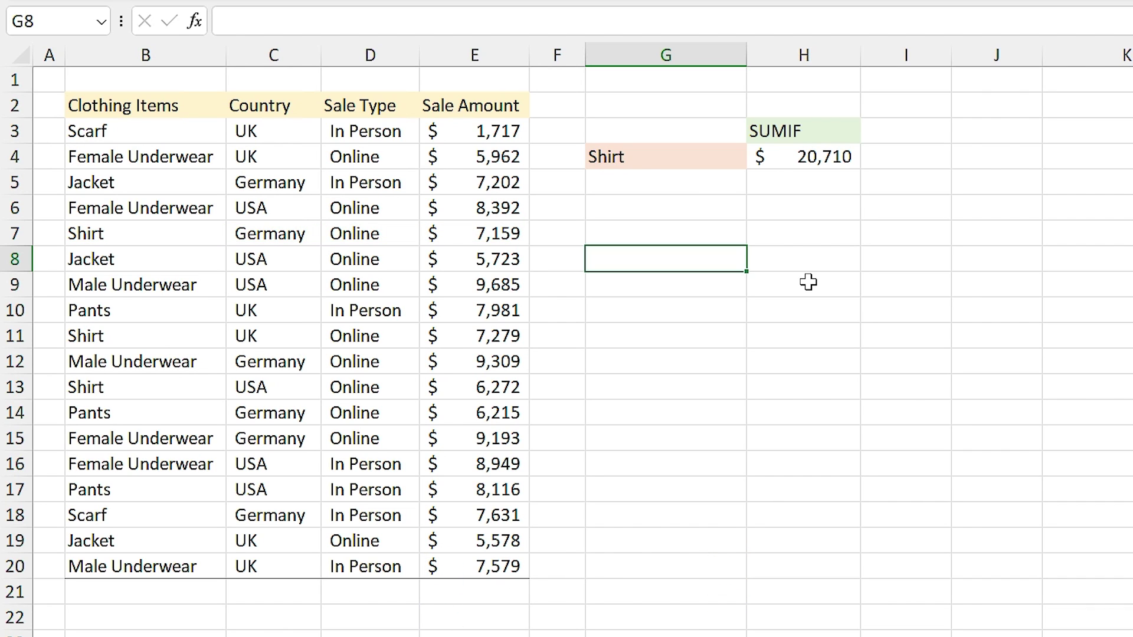
double_click(788, 158)
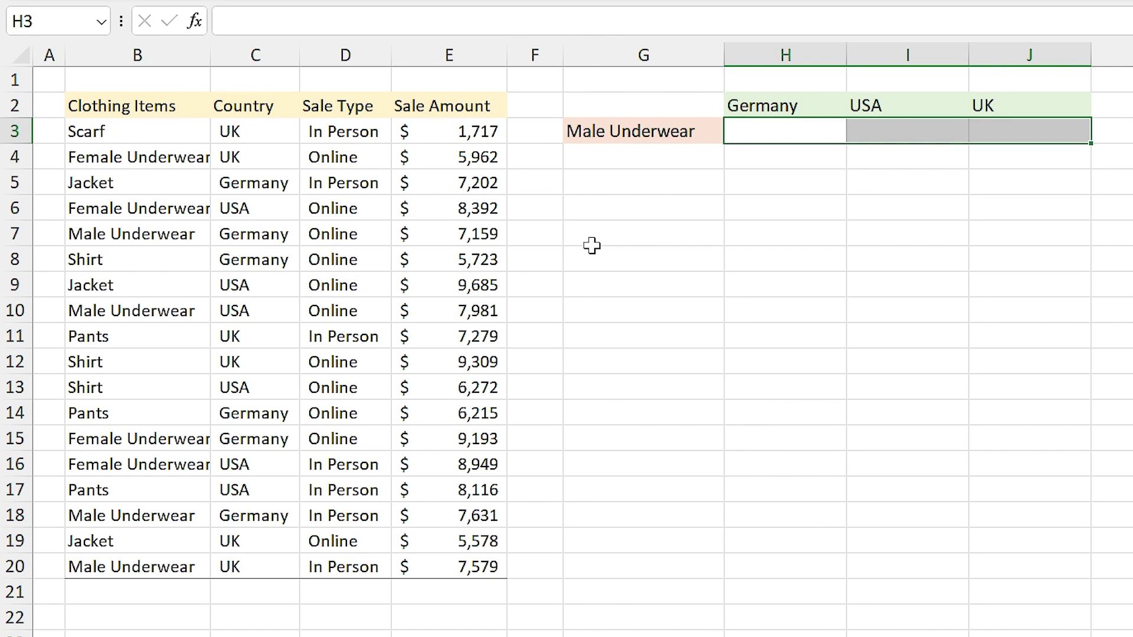
Start a SUMIFS in H3 summing E3:E20 with Clothing Items B3:B20 as first criteria range.
click(751, 130)
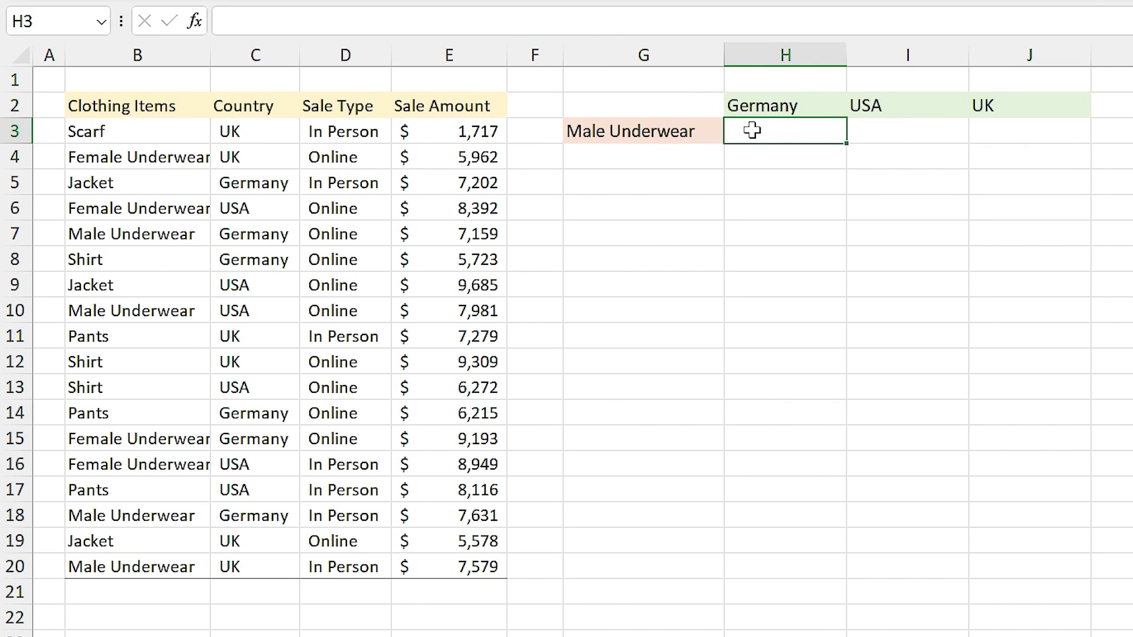
text(=sumi)
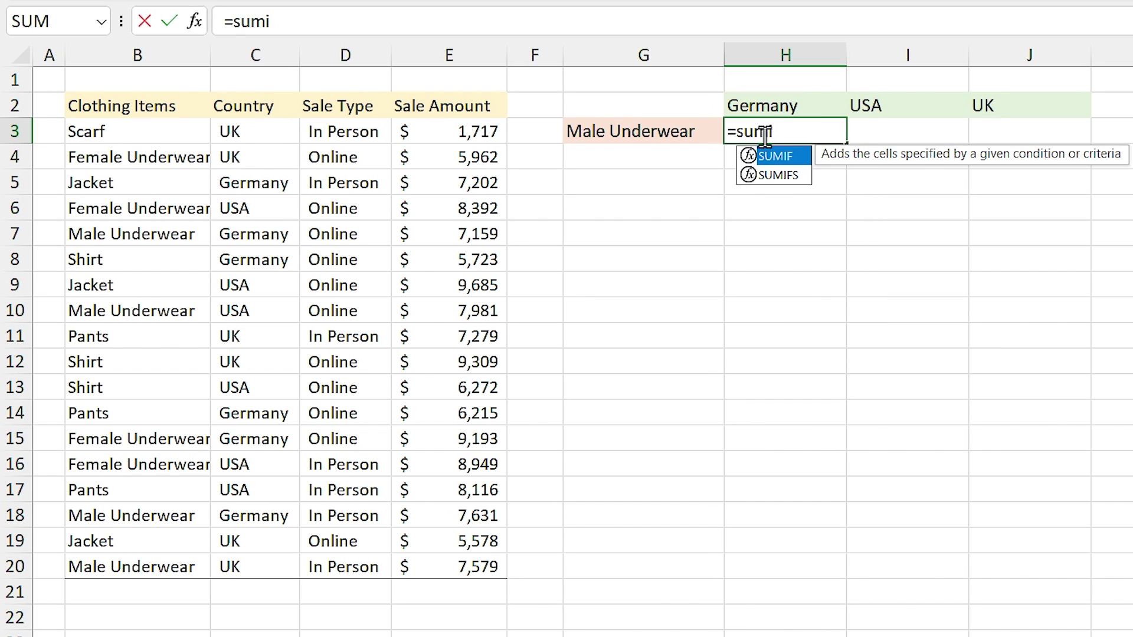
double_click(798, 177)
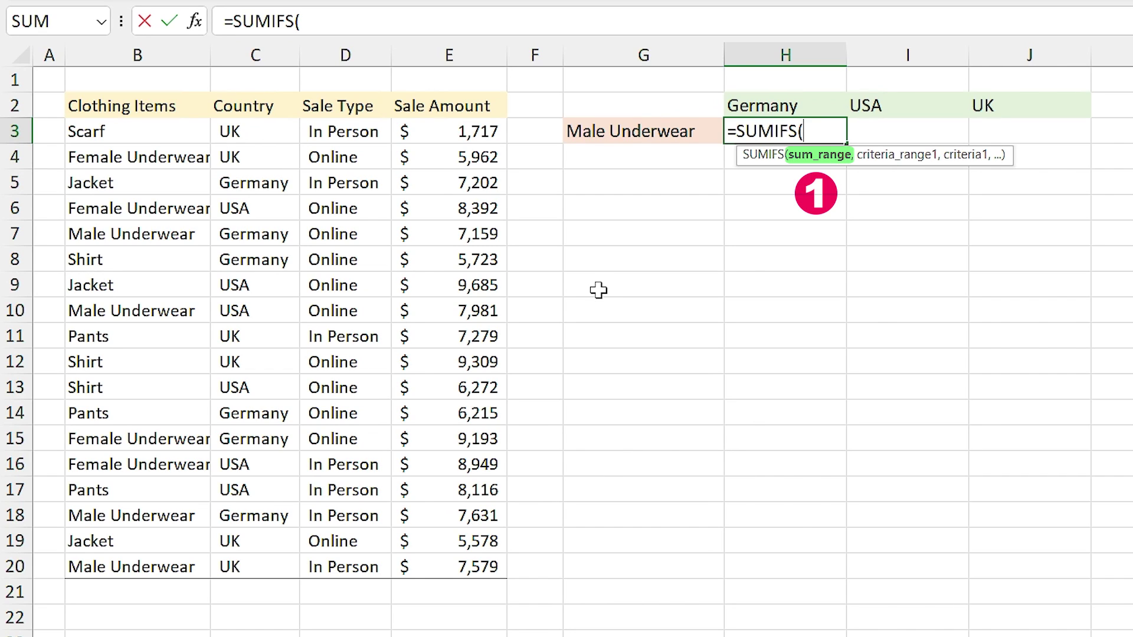
drag(476, 131, 470, 561)
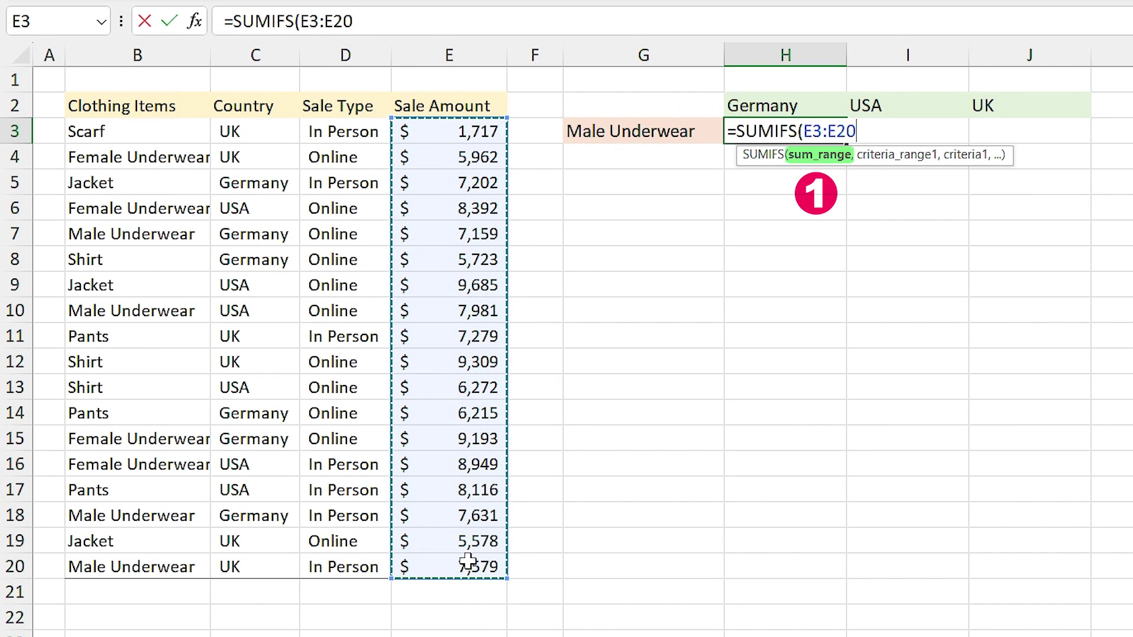
text(,)
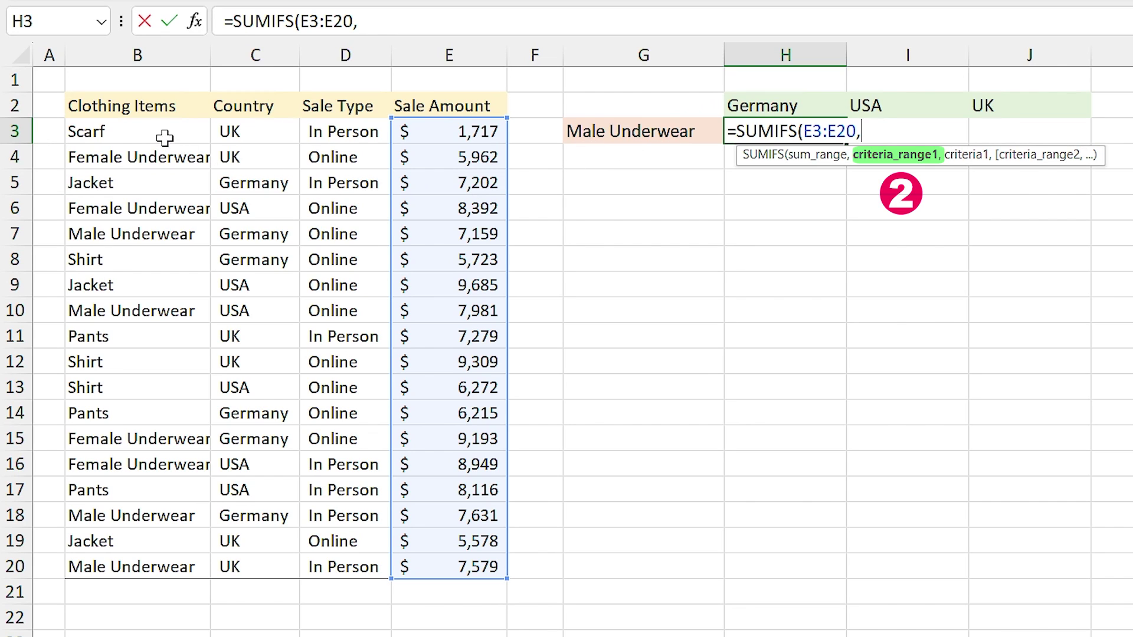
drag(155, 132, 183, 548)
text(,)
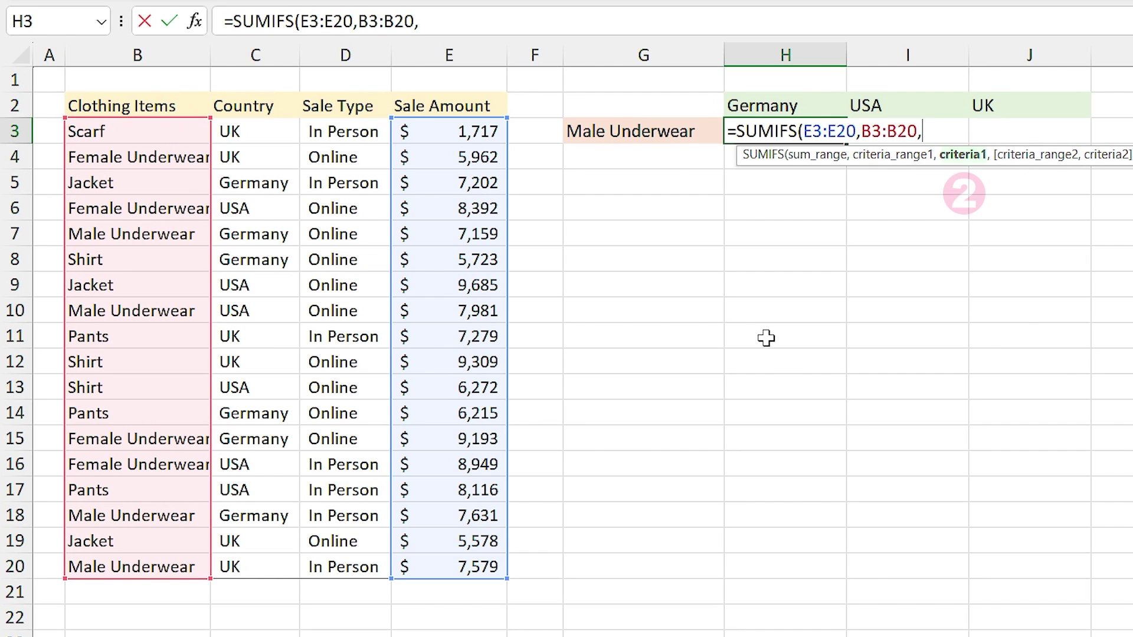
Add criteria G3, C3:C20 and H2 to finish the SUMIFS, giving $14,790 for Germany.
click(611, 132)
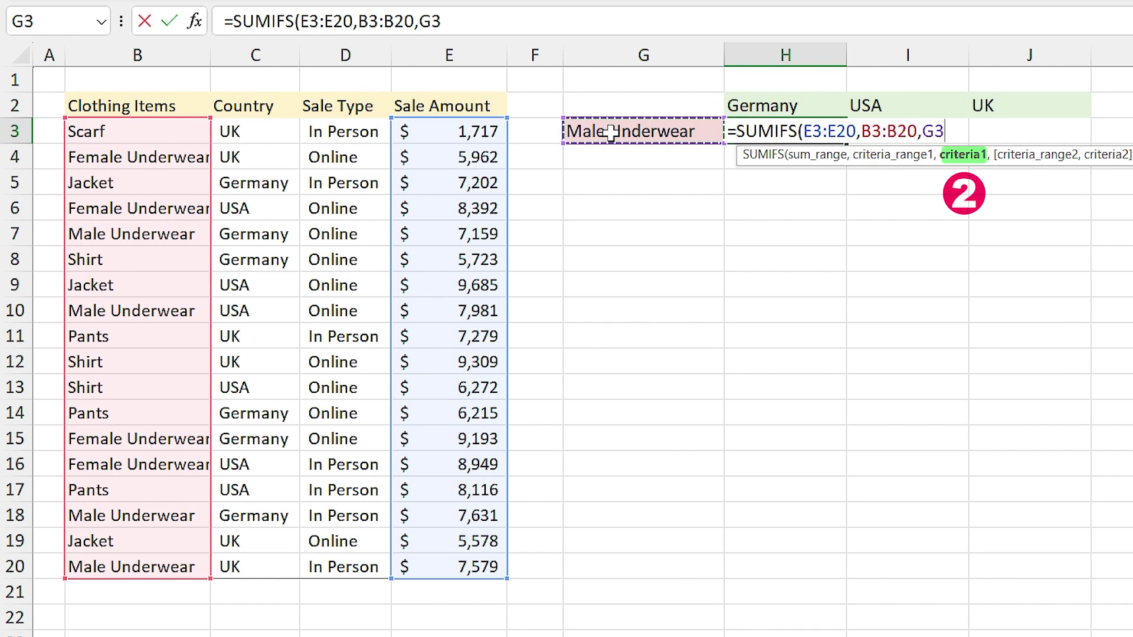
text(,)
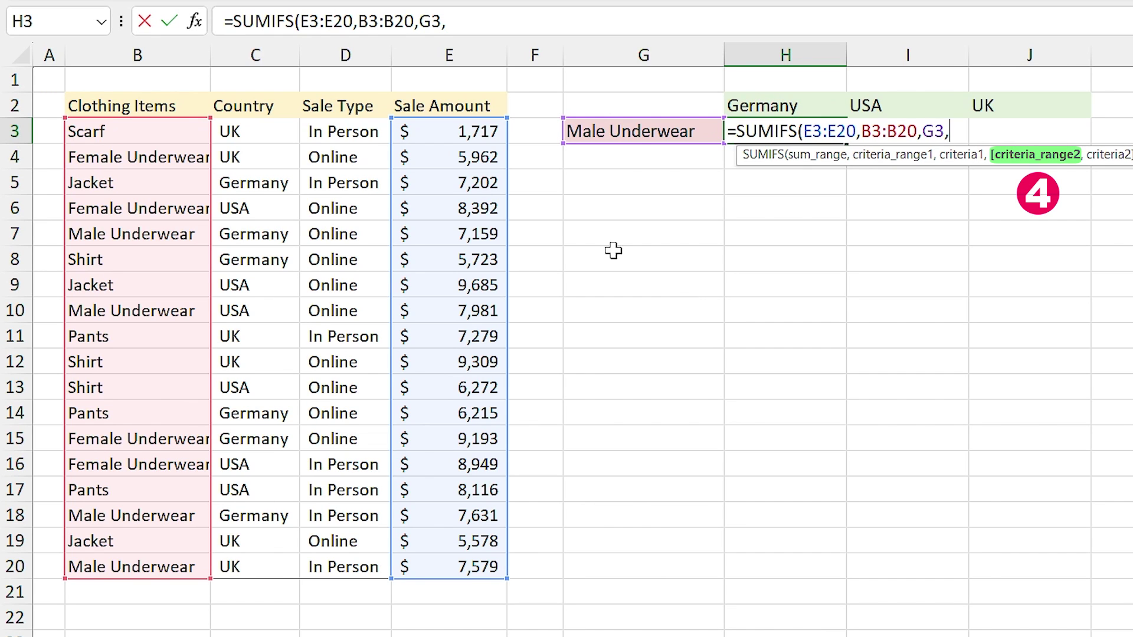
drag(267, 131, 272, 568)
text(,)
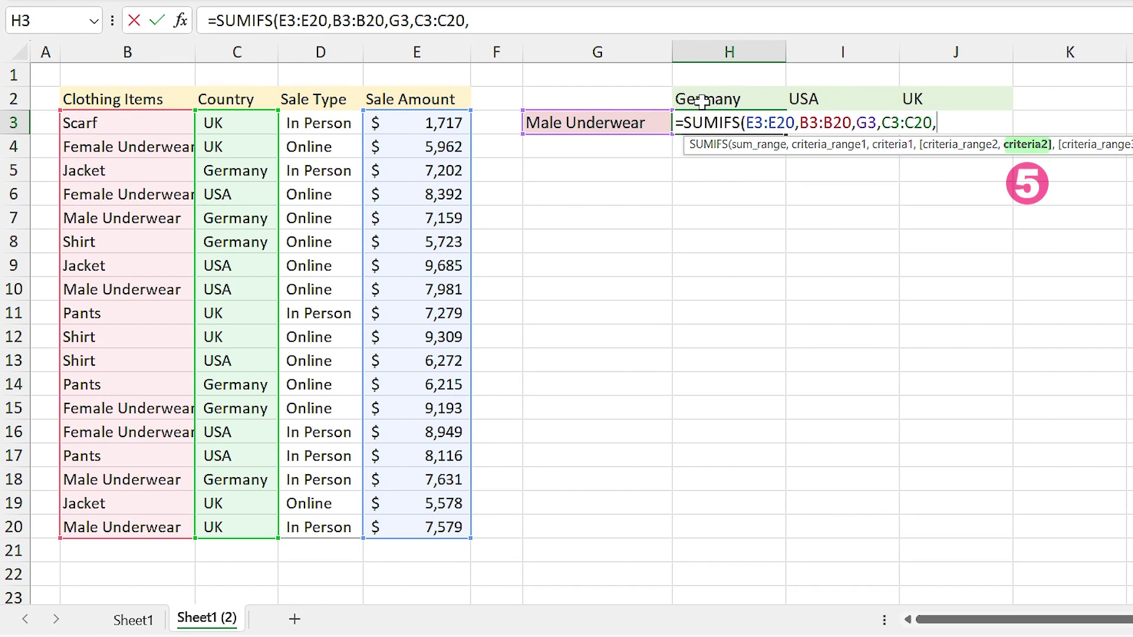
click(756, 108)
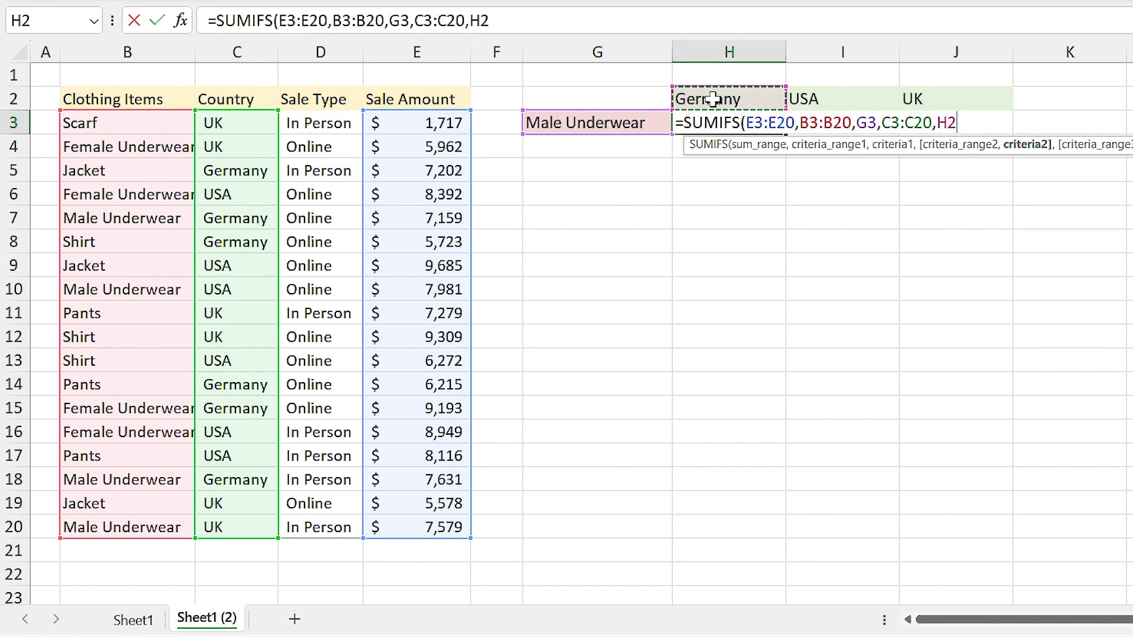
key(Return)
click(726, 123)
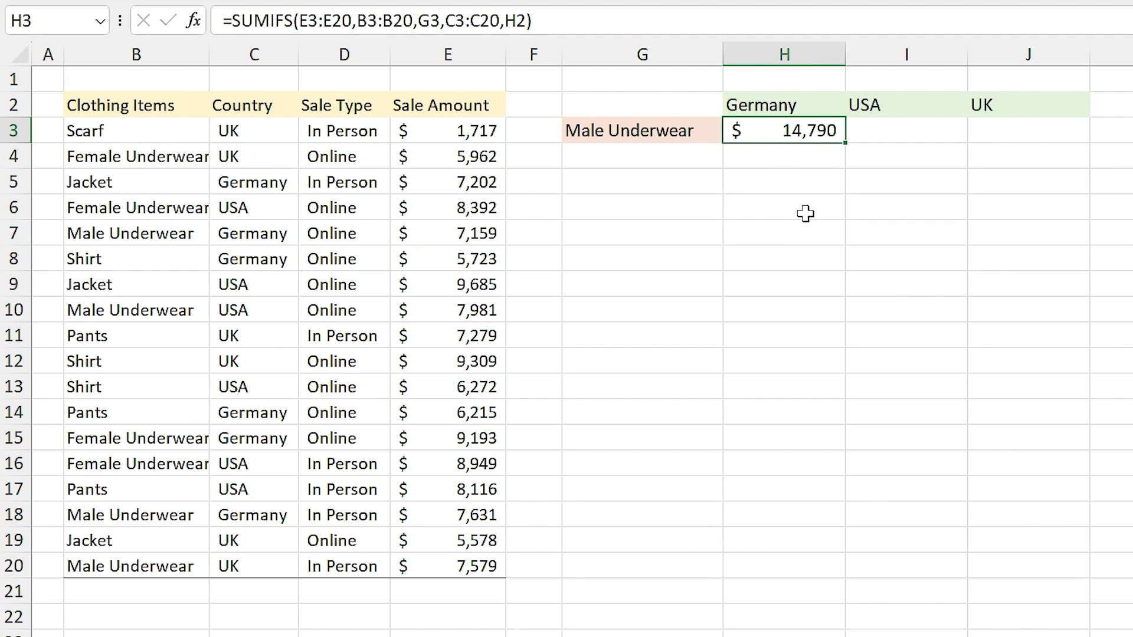
Replace H2 with H2:J2 in the H3 SUMIFS so USA ($7,981) and UK ($7,579) totals spill.
drag(870, 110, 1006, 105)
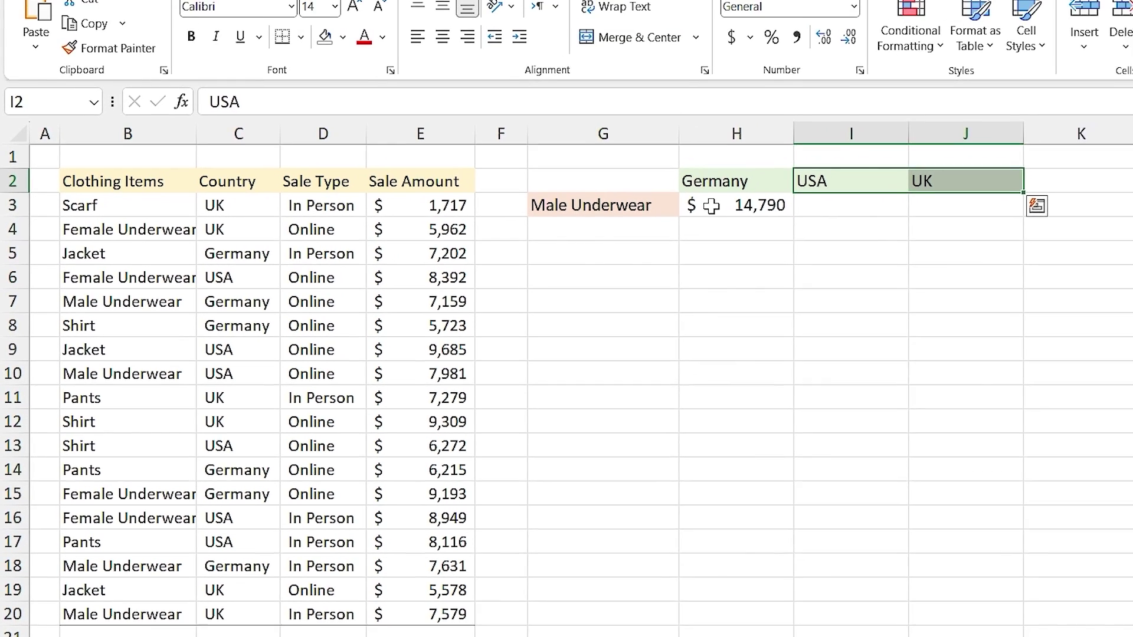
click(768, 137)
double_click(709, 218)
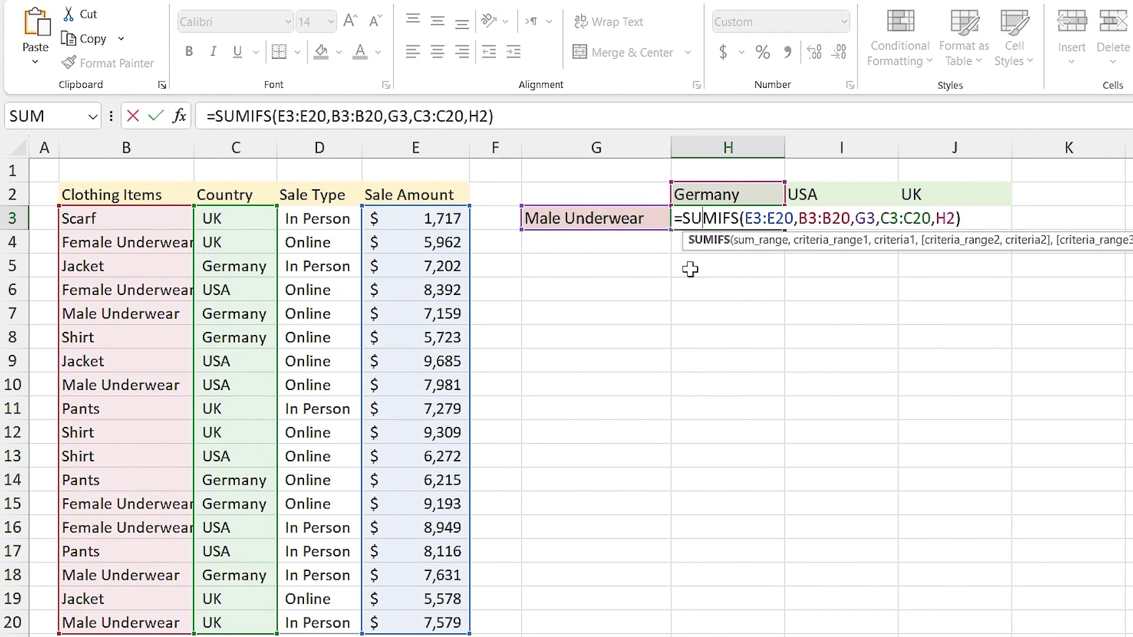
click(1027, 240)
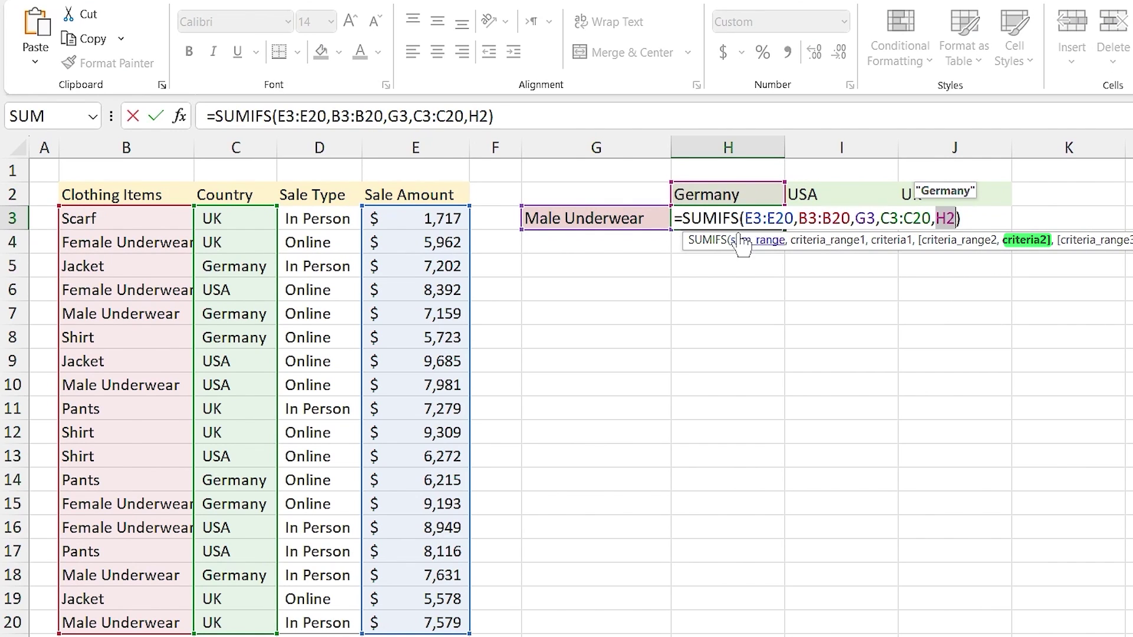
drag(725, 190, 936, 197)
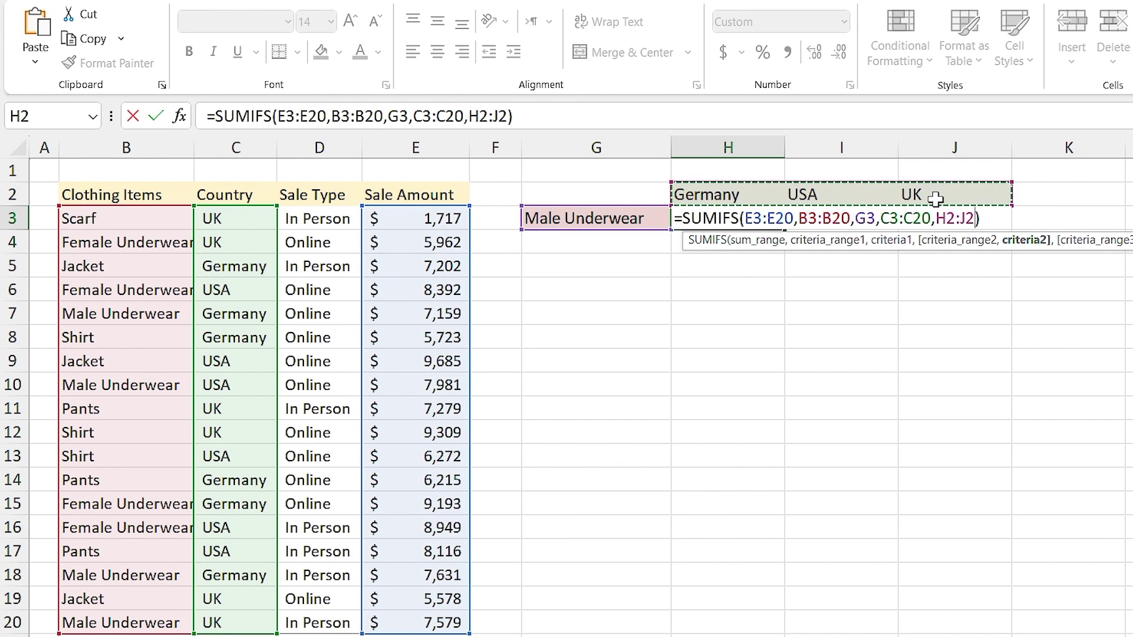
key(Return)
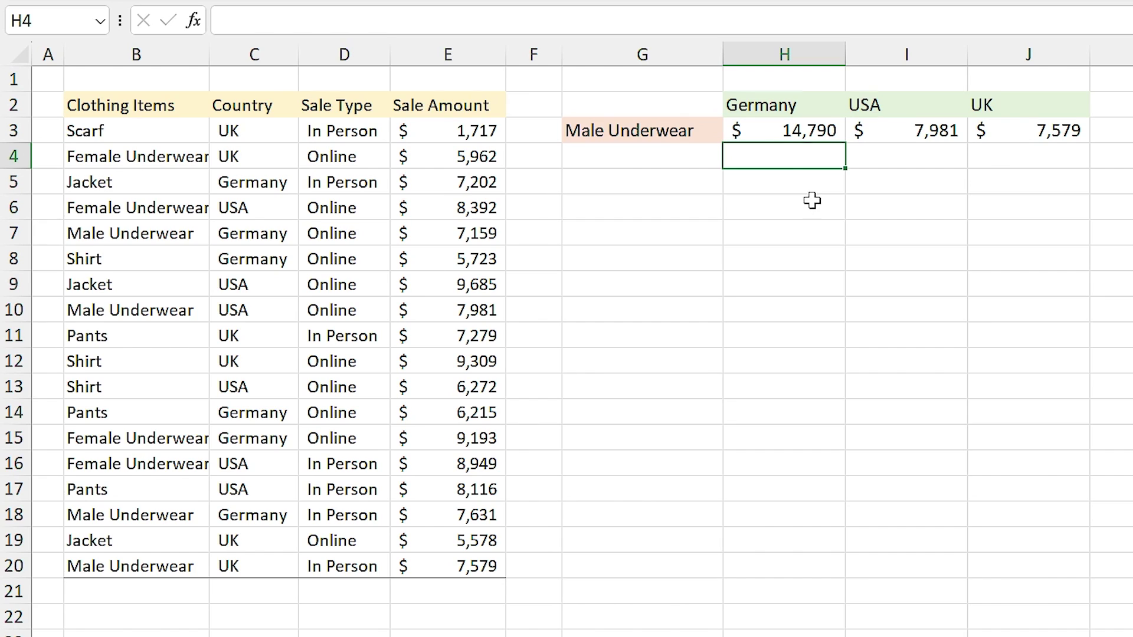
click(791, 128)
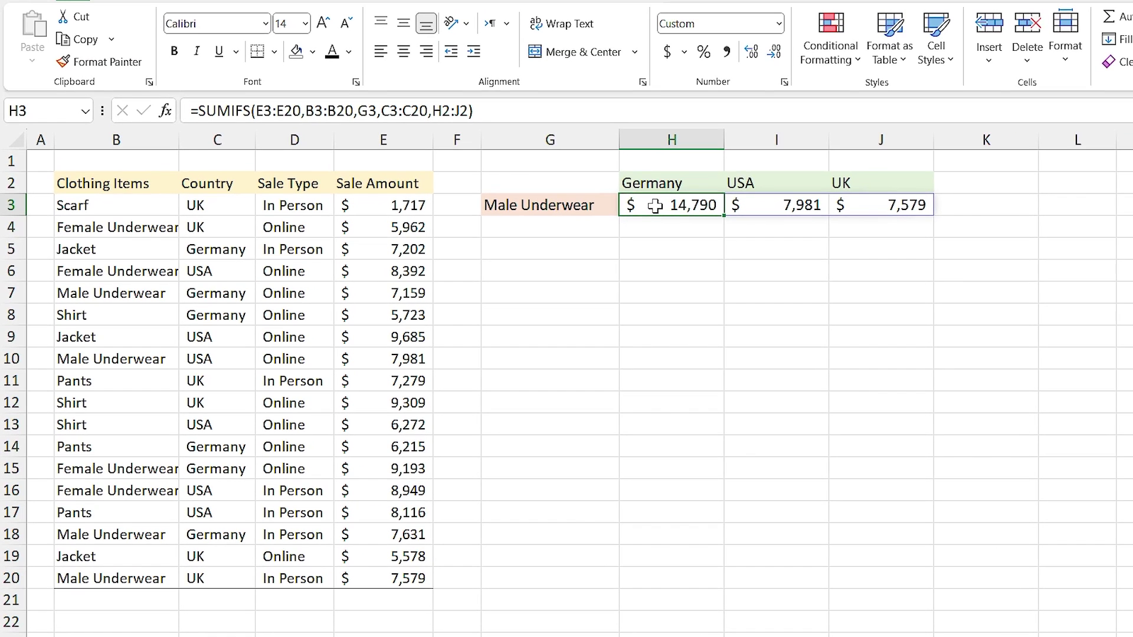
Add D3:D20 with criterion online as a third condition in the H3 SUMIFS.
double_click(765, 131)
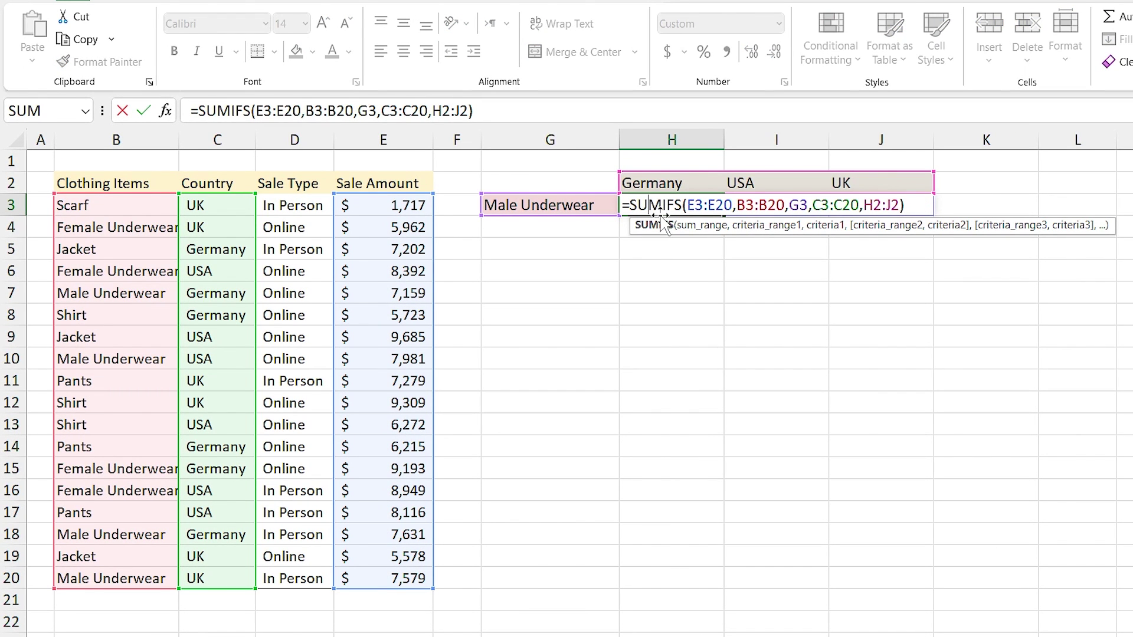
click(898, 203)
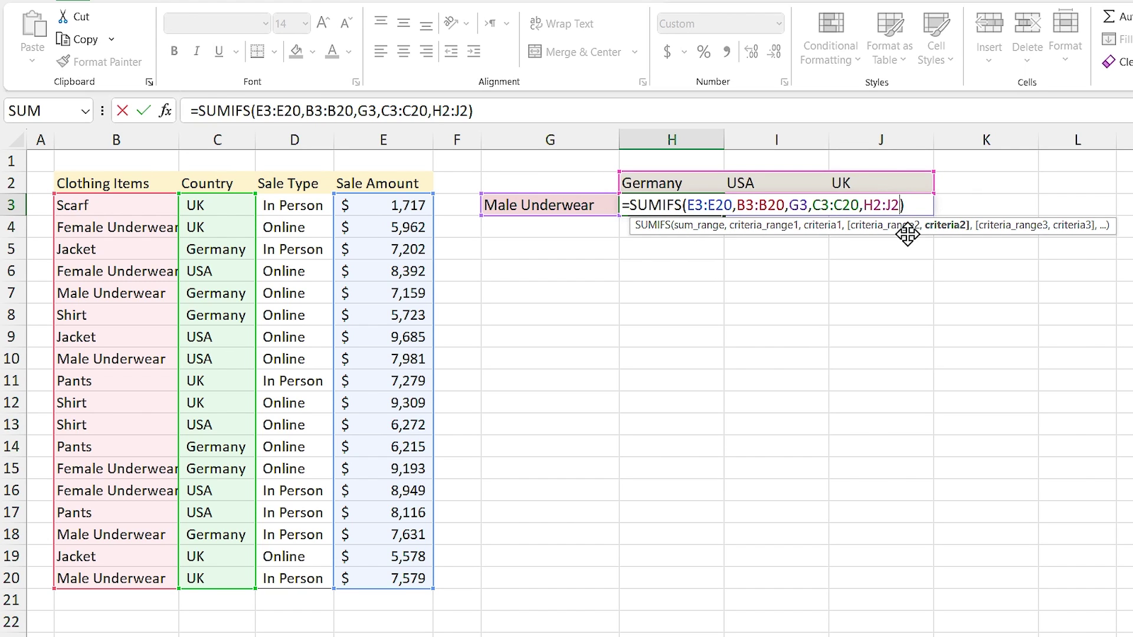
text(,)
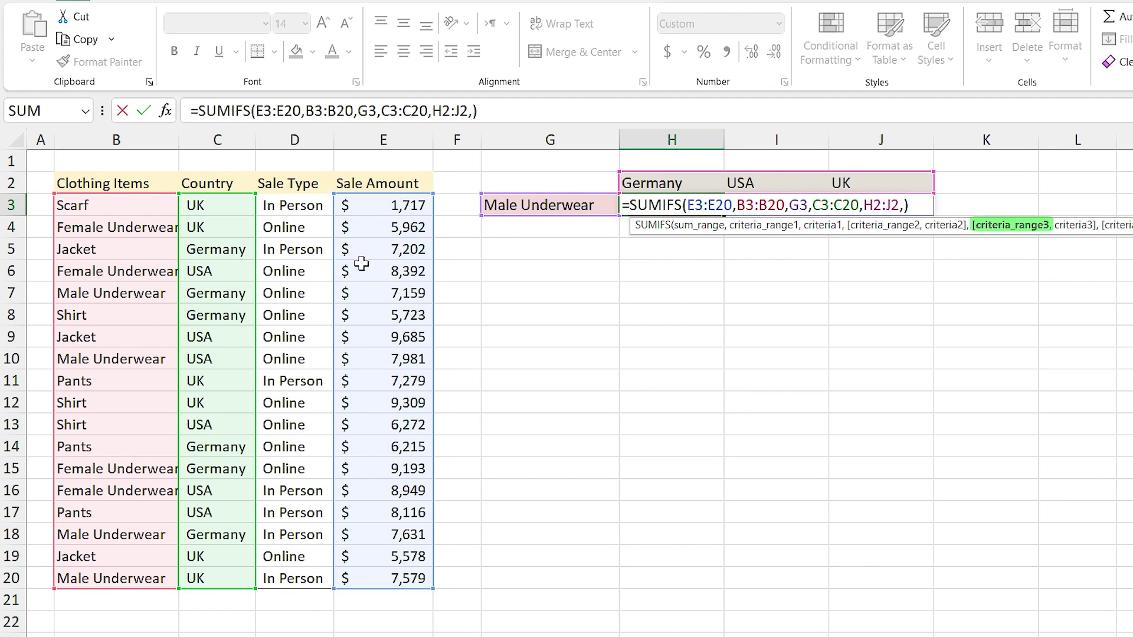
drag(299, 204, 307, 578)
text(,)
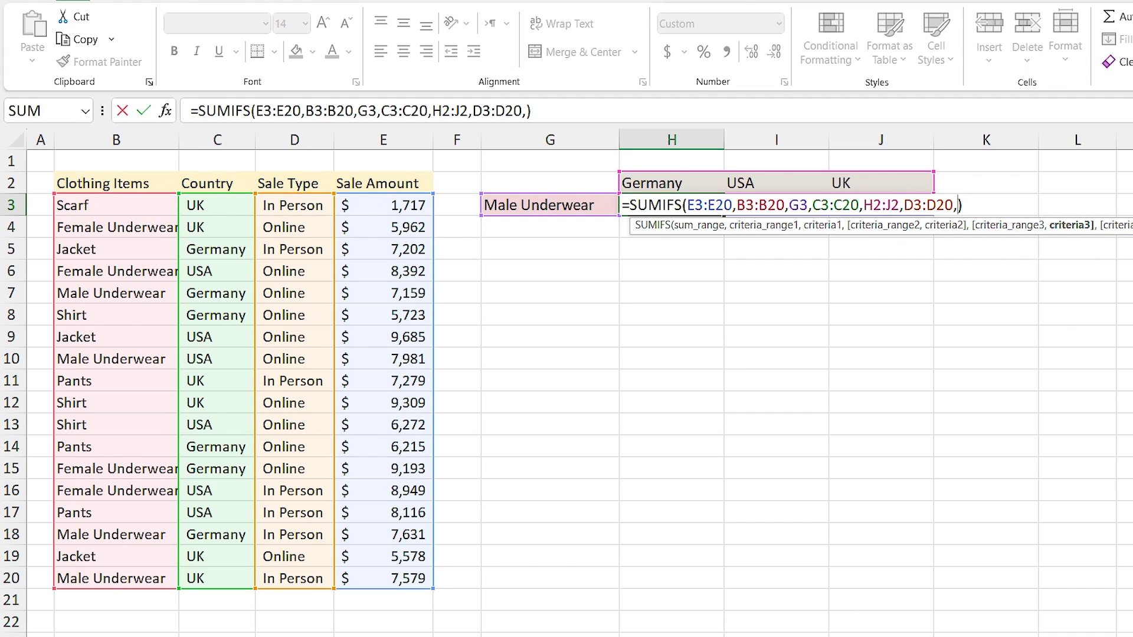
drag(1121, 226, 1018, 230)
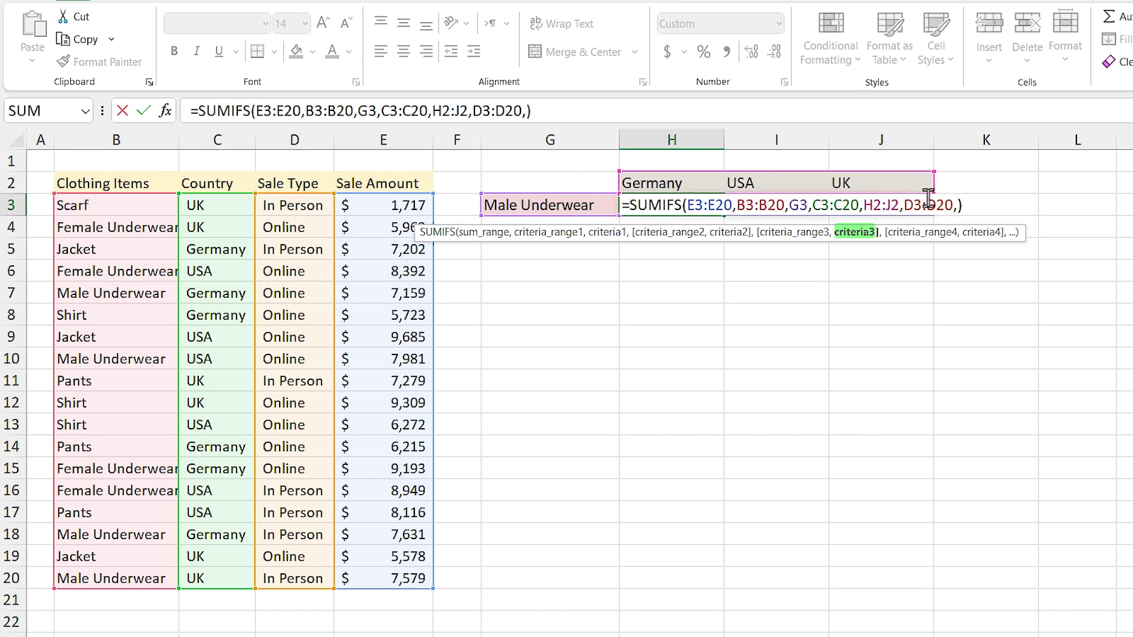
text(online)
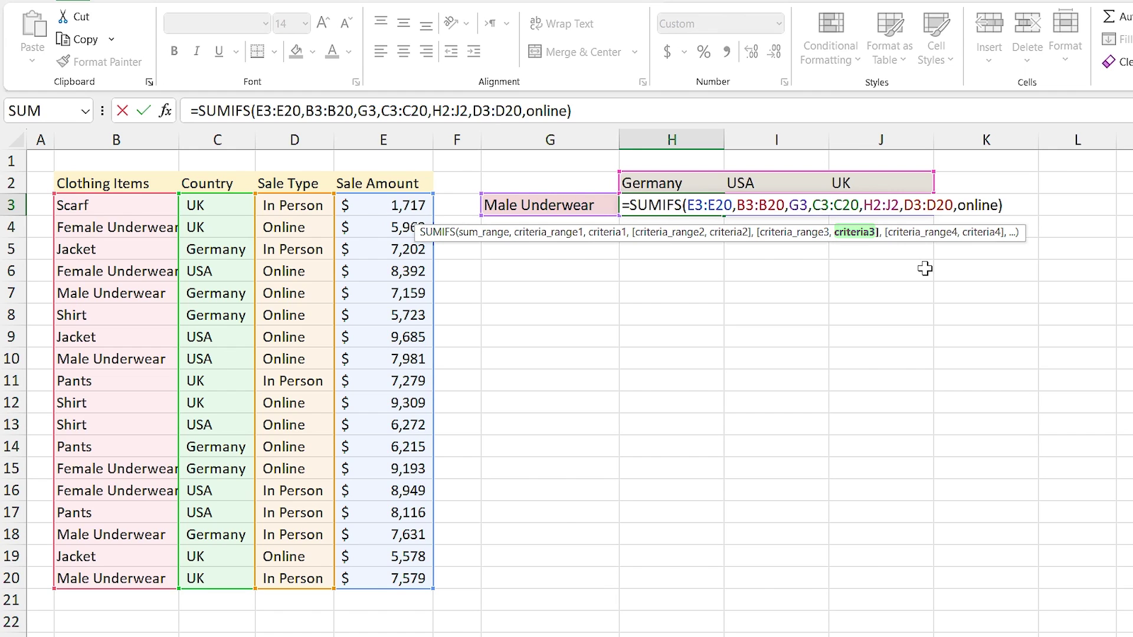
key(Return)
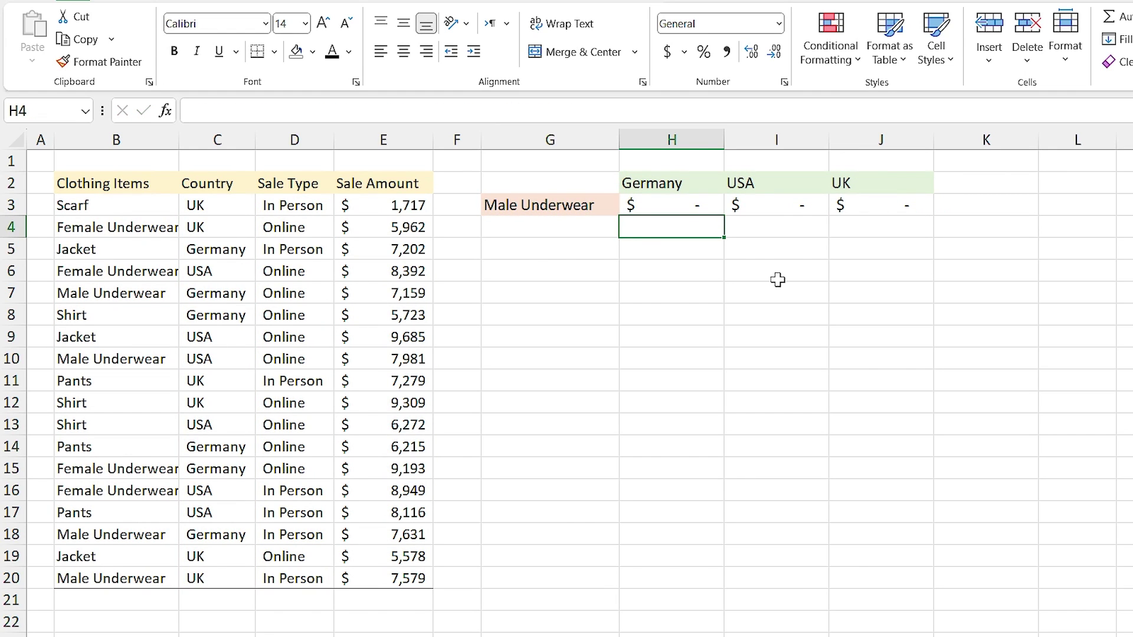
Wrap online in quotes so totals become 7,159 Germany, 7,981 USA, none for UK.
double_click(683, 209)
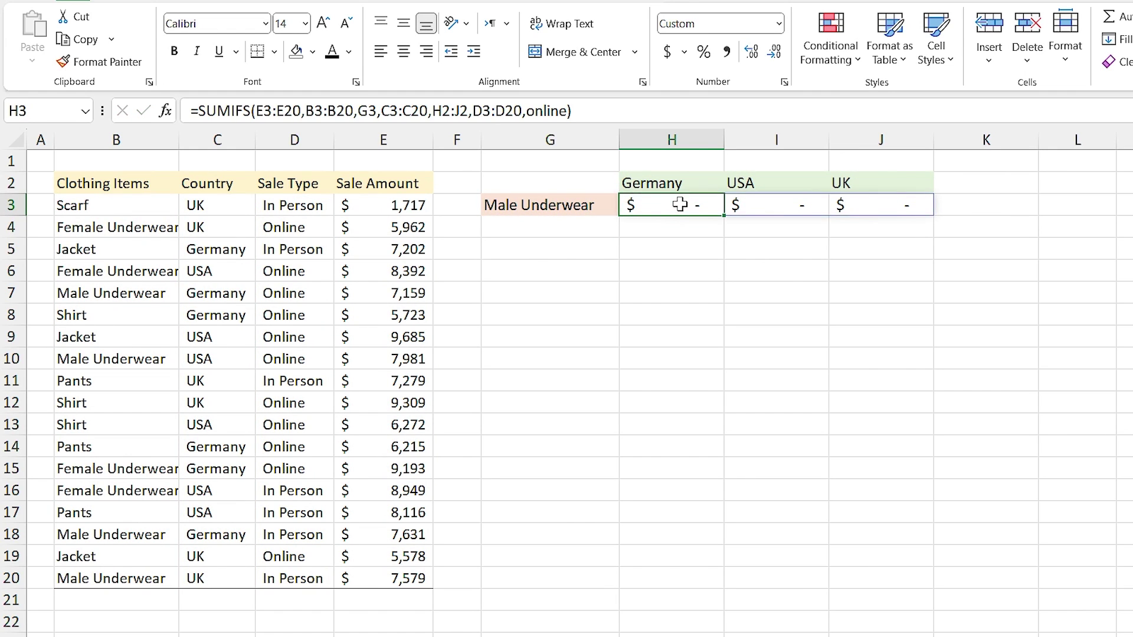
click(957, 207)
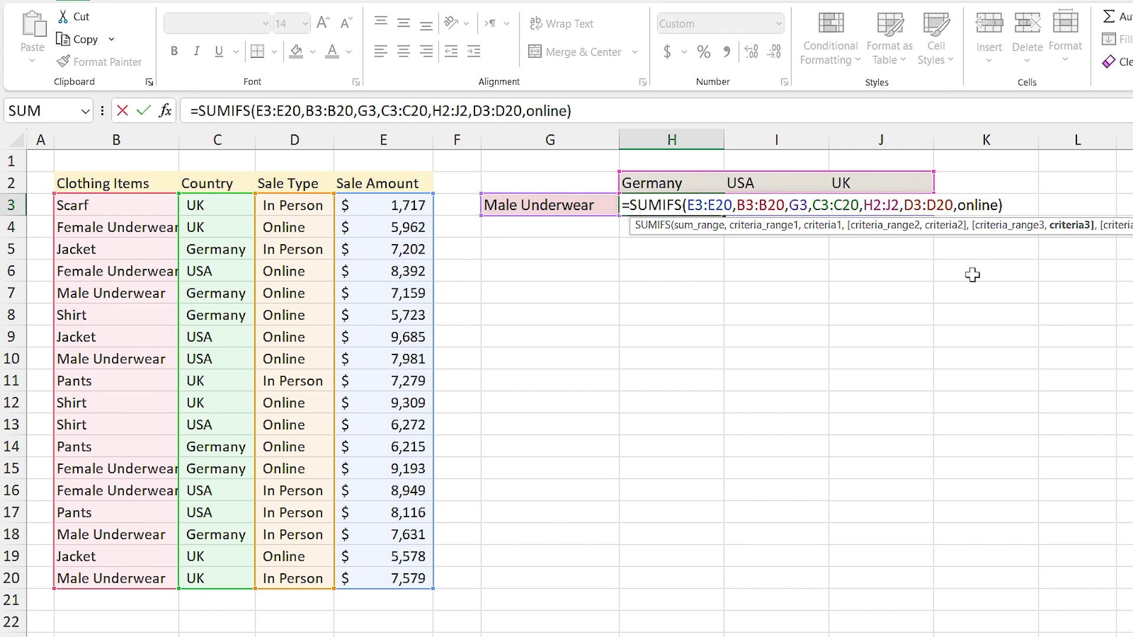
text(")
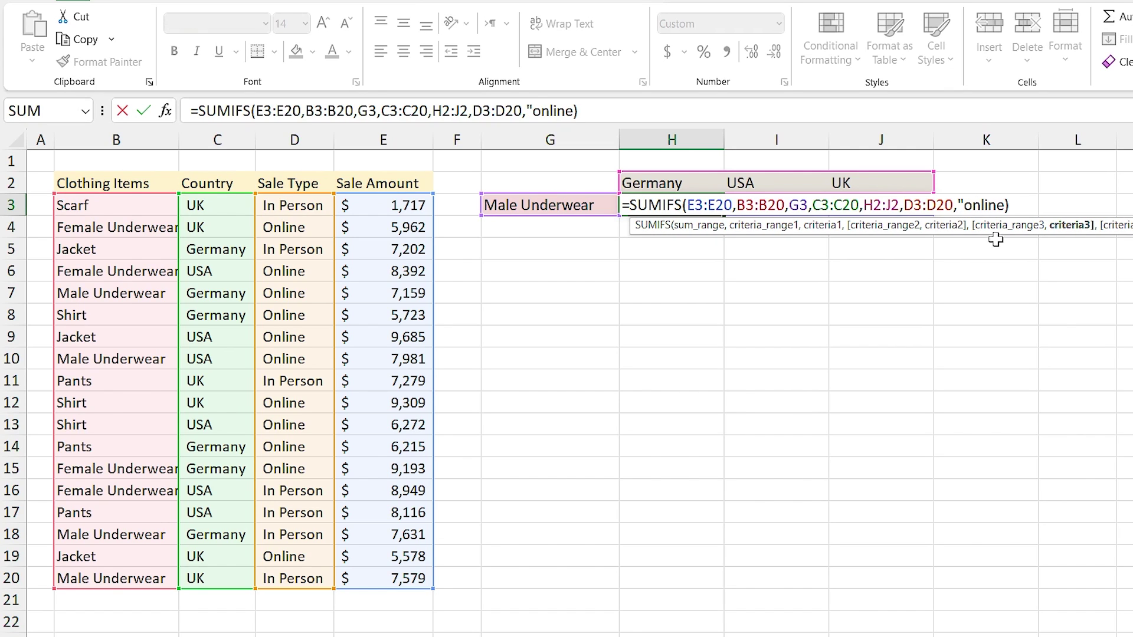
click(1006, 205)
text(")
key(Return)
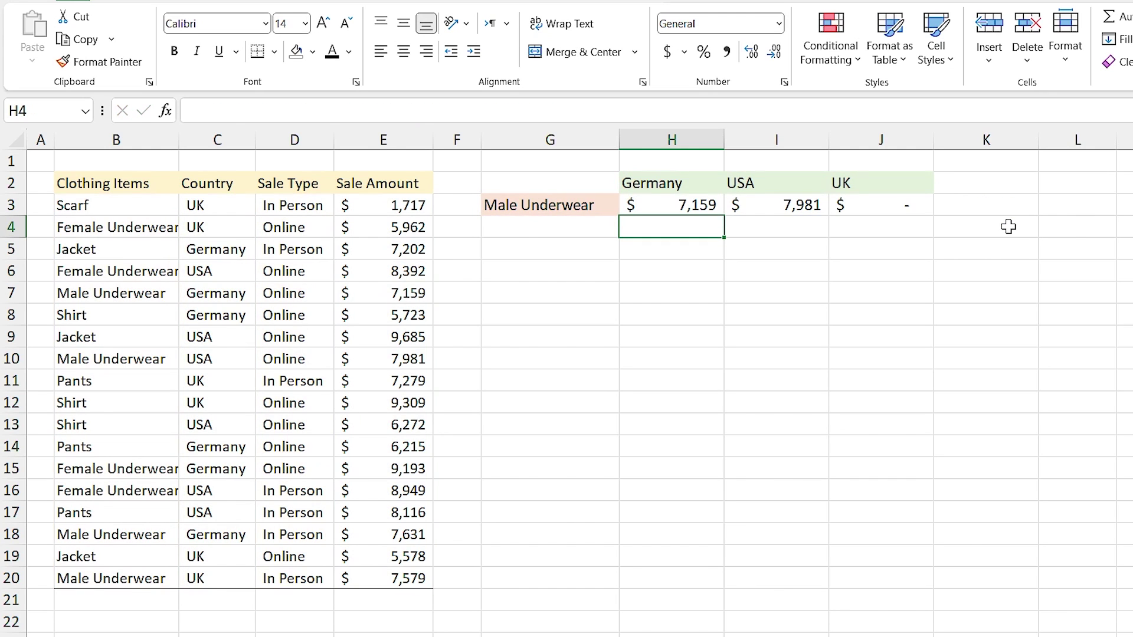
click(697, 270)
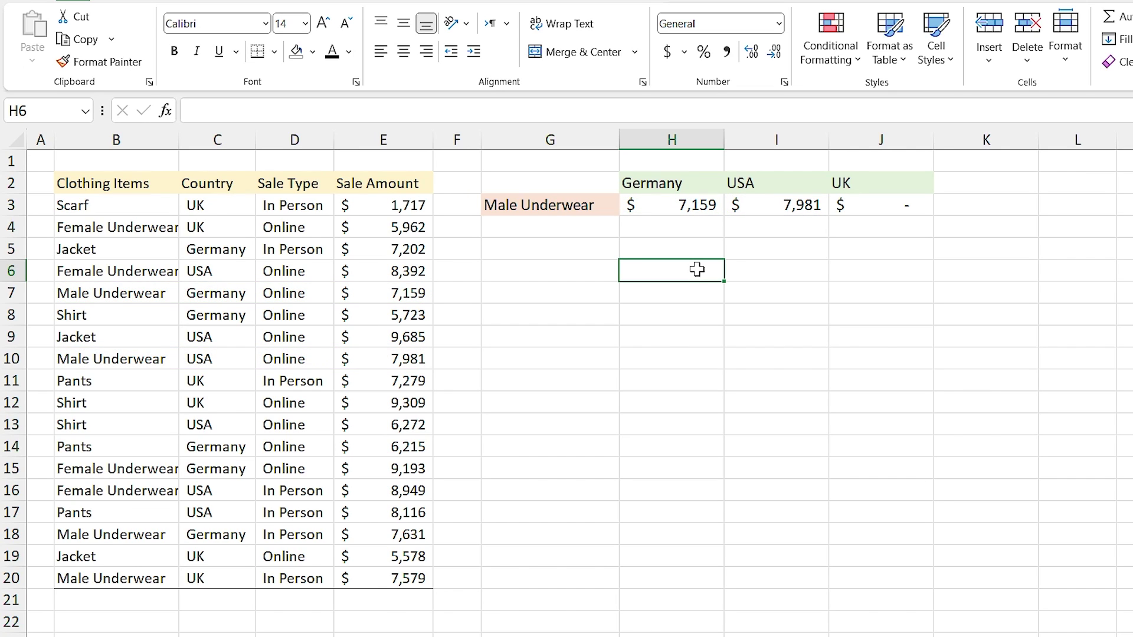
click(899, 207)
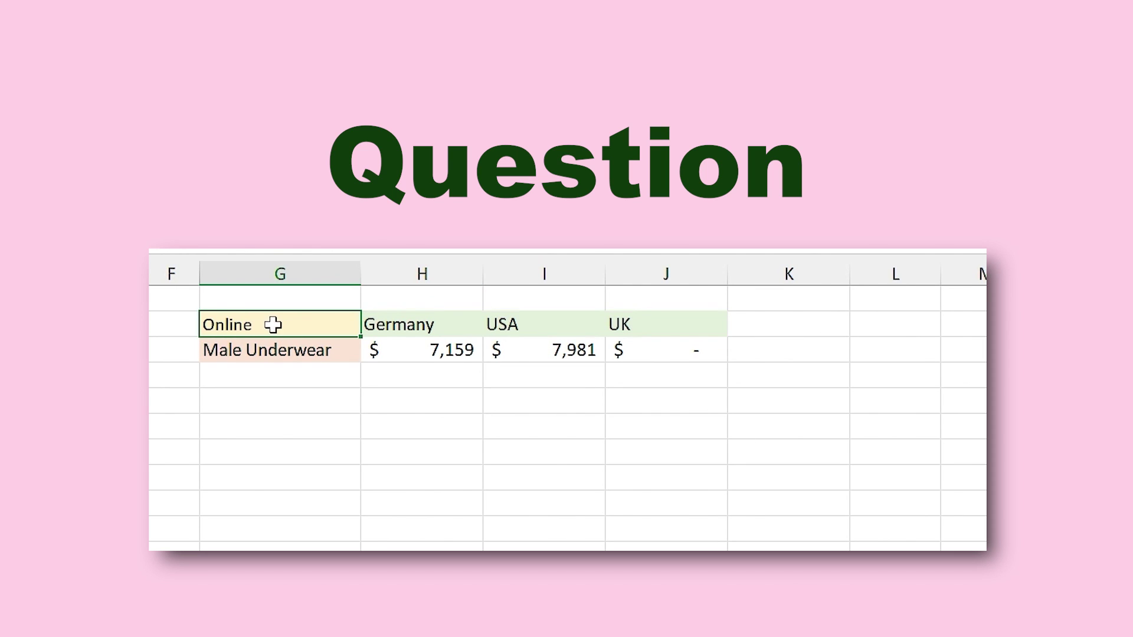
Select the Germany, USA and UK headers in H2:J2 for reuse in the second table.
drag(276, 325, 648, 325)
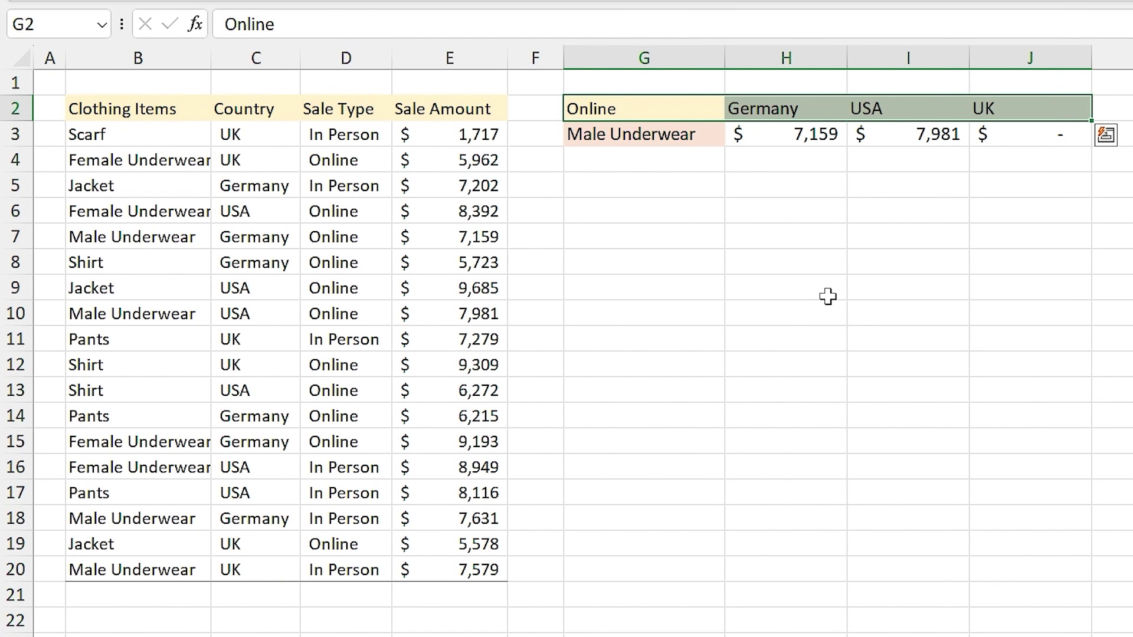
drag(778, 105, 984, 113)
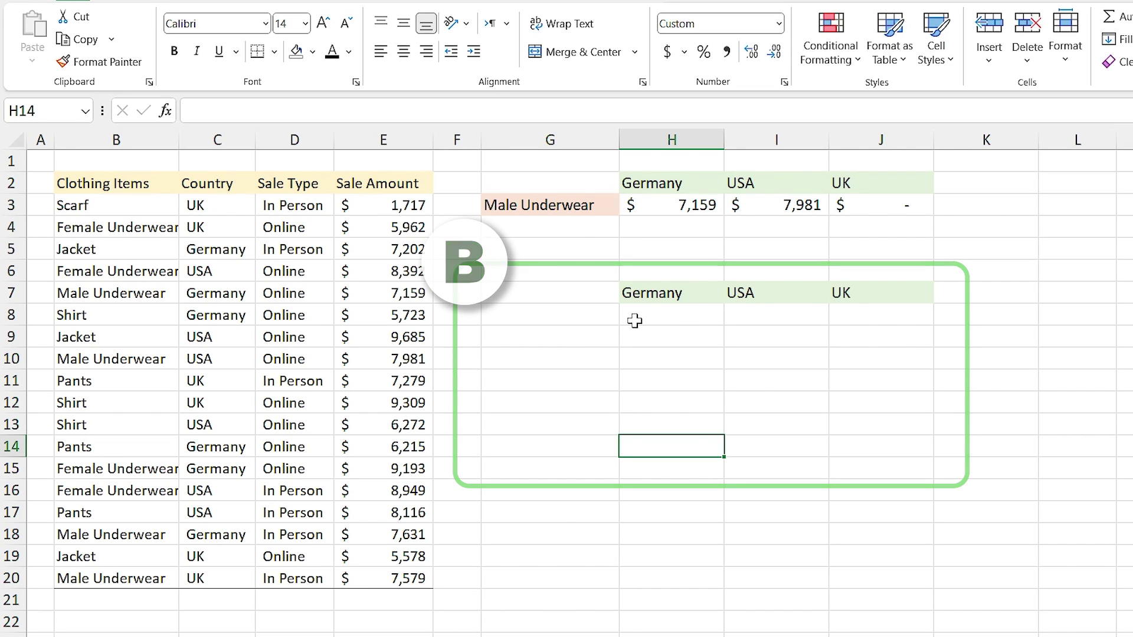
Enter scarf, pants and a partial shirt entry down G8:G10.
click(592, 316)
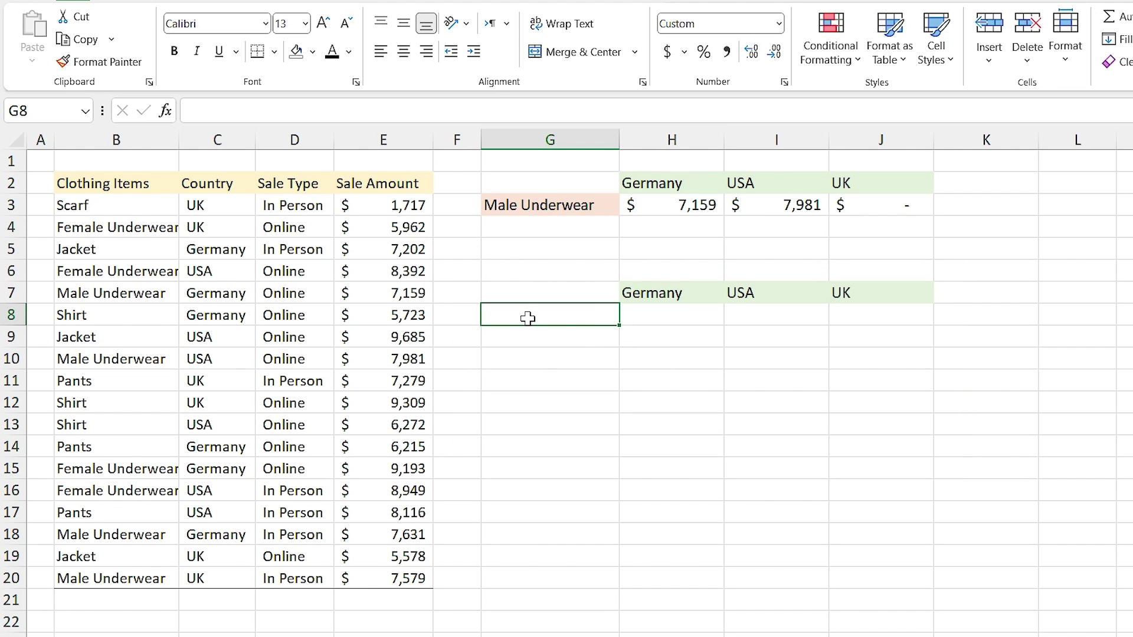
text(sc)
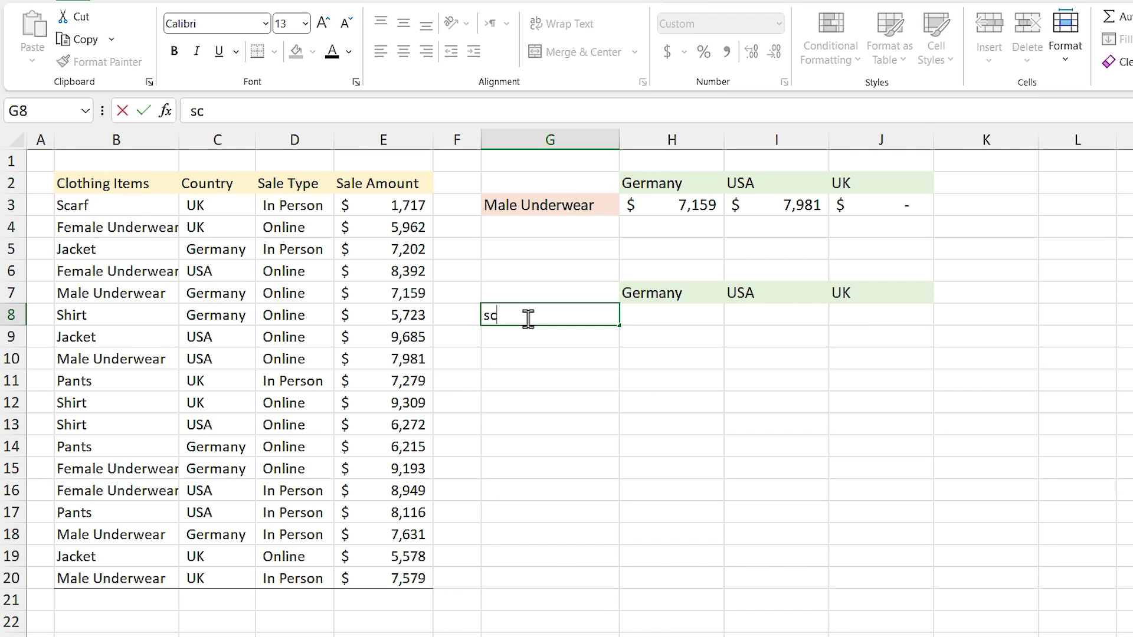
text(arf)
key(Return)
text(p)
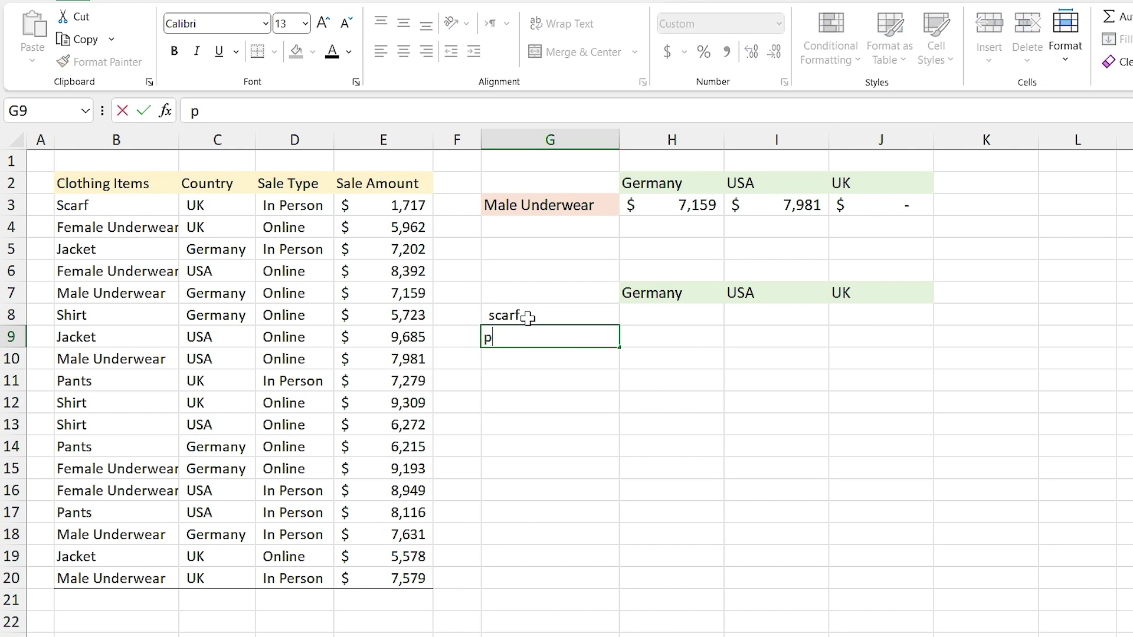
text(ants)
key(Return)
text(shir)
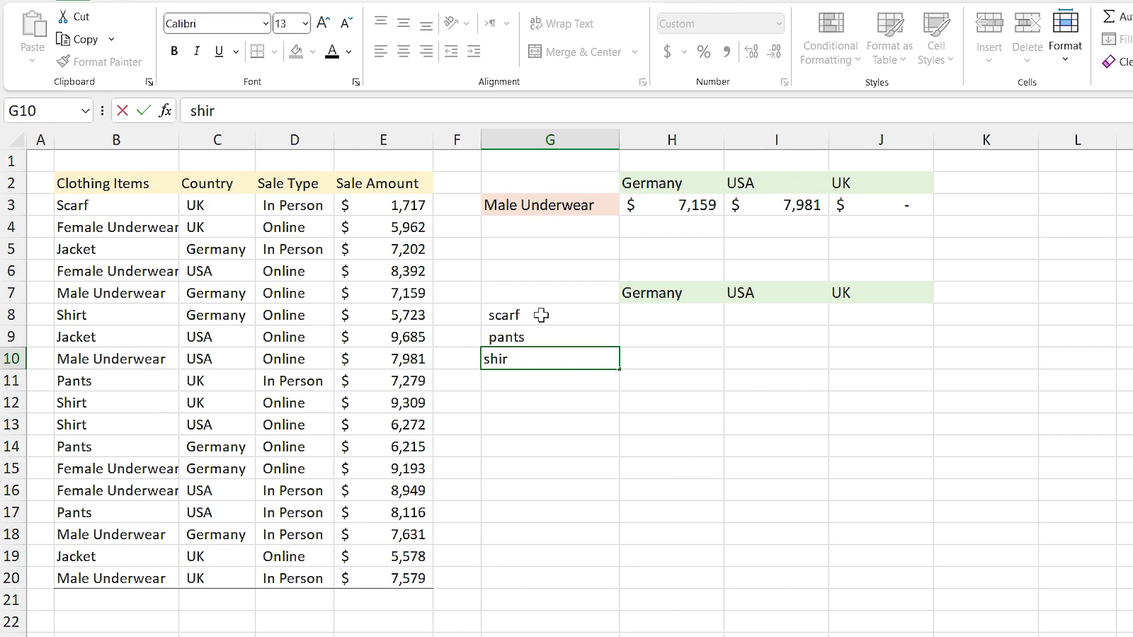
click(541, 315)
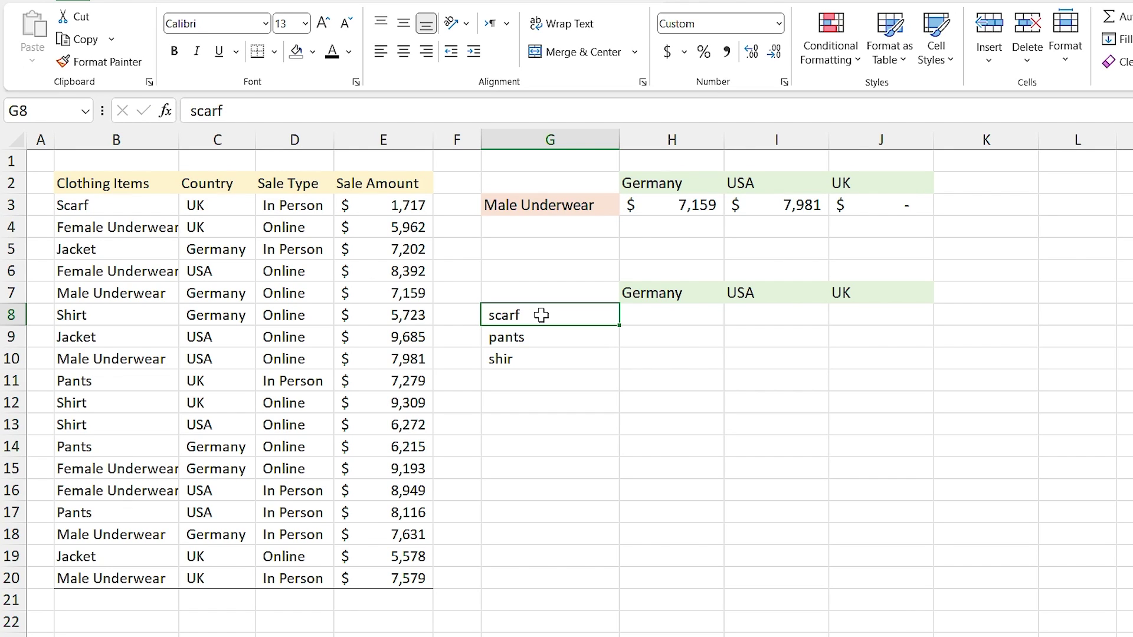
Enter =UNIQUE(B3:B20) in G8 and clear the stray G9:G10 entries to fix #SPILL!
text(=uniq)
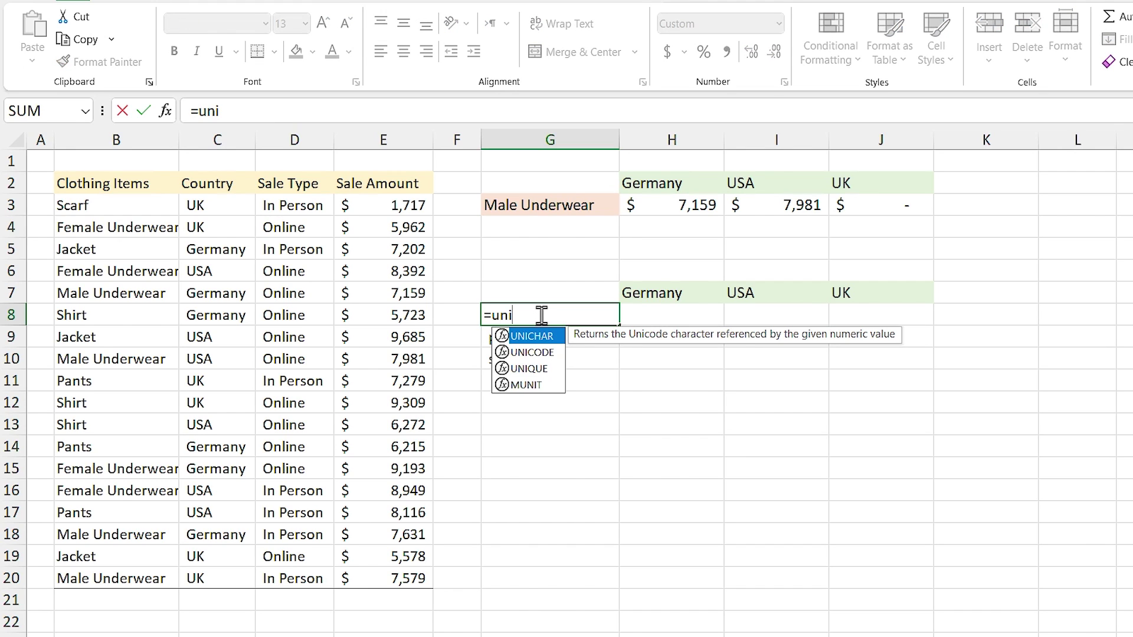
double_click(529, 335)
drag(85, 207, 127, 575)
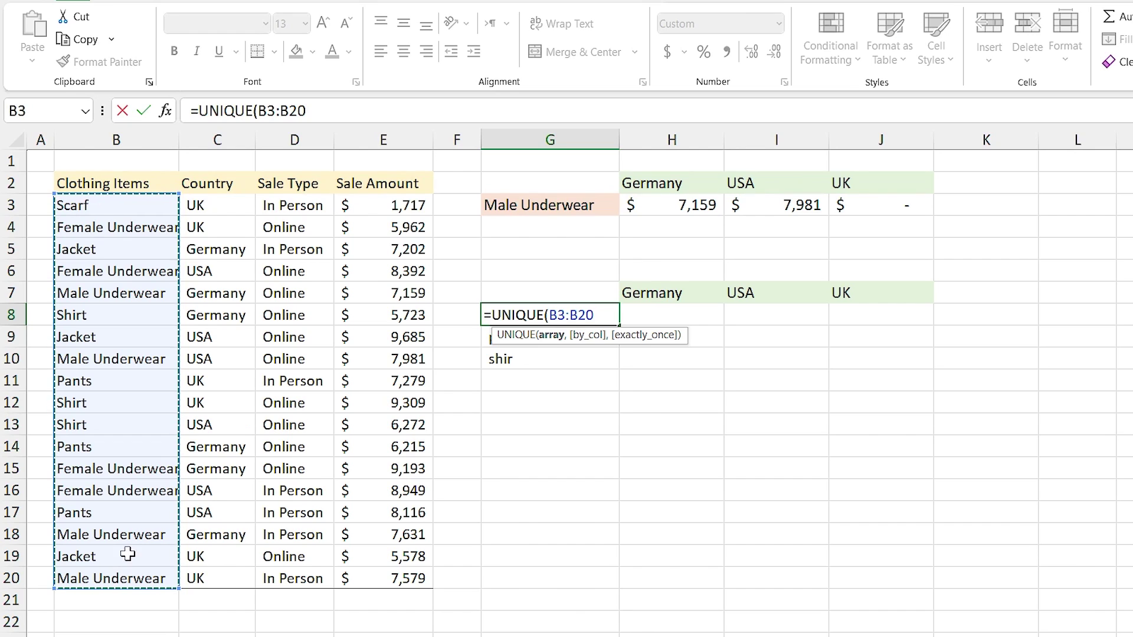
key(Return)
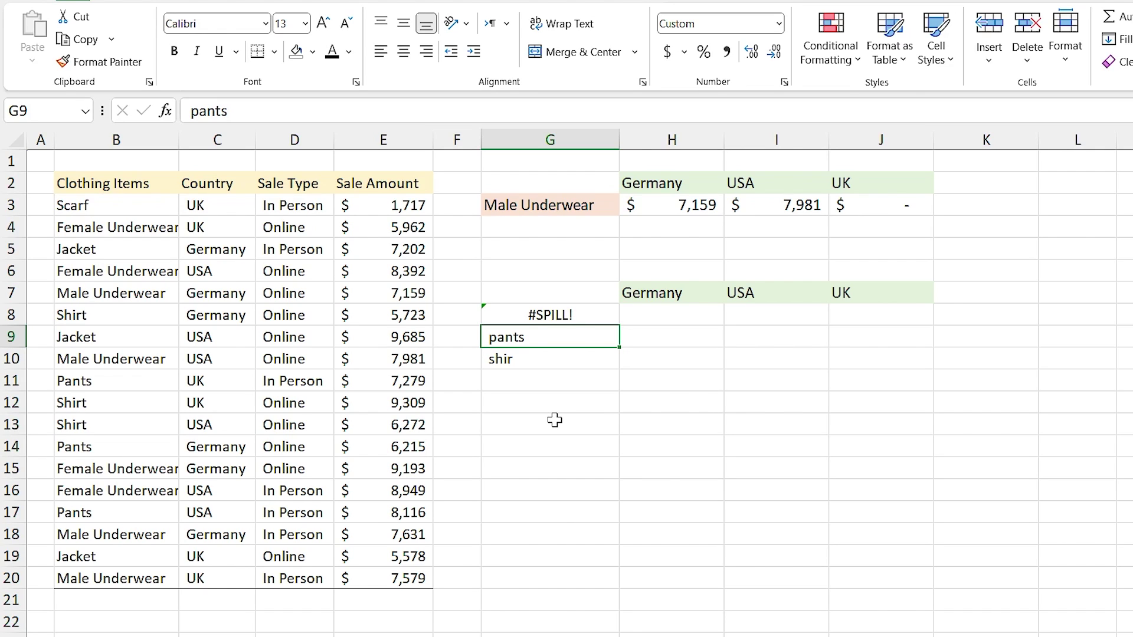
click(551, 315)
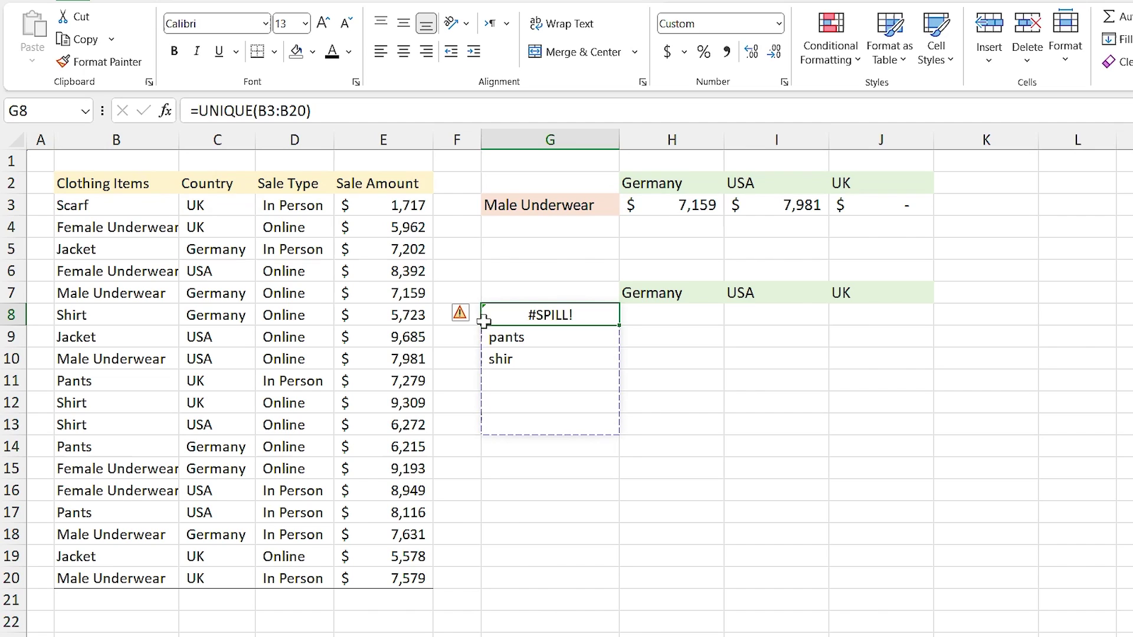
drag(508, 342, 508, 358)
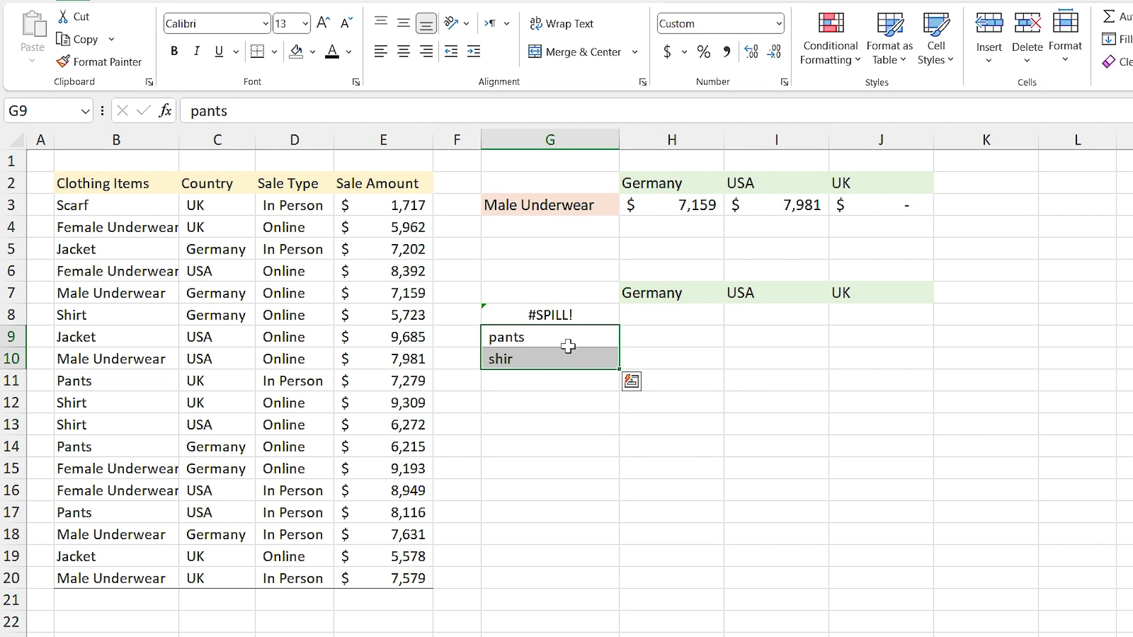
key(Delete)
Shade the spilled item list G8:G13 light orange.
drag(578, 316, 576, 418)
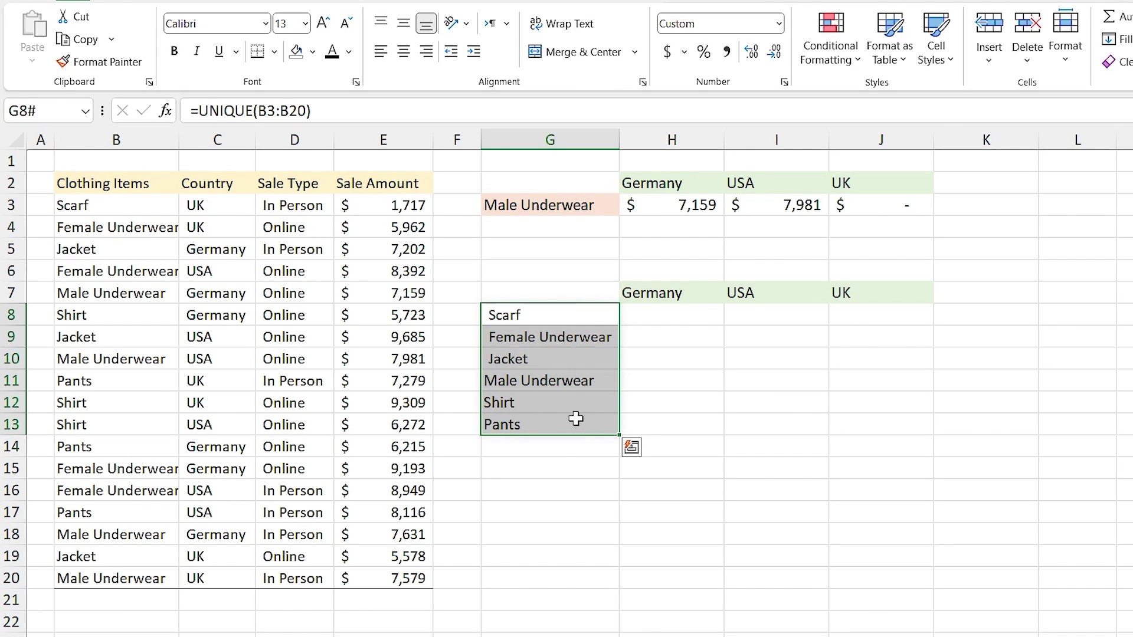
click(313, 51)
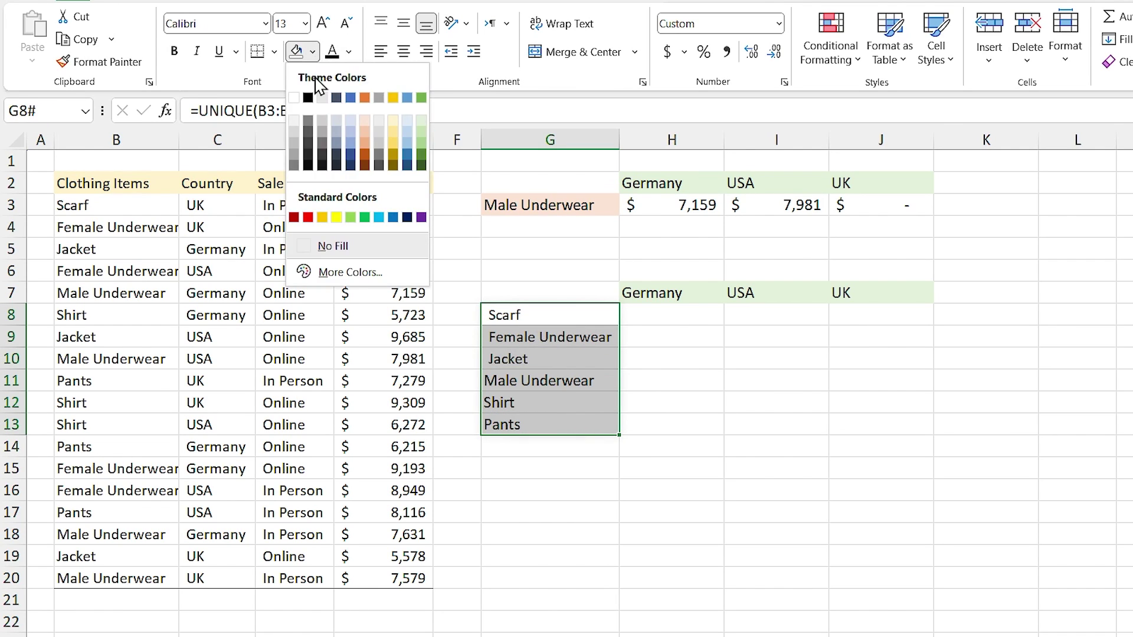
click(364, 120)
click(671, 315)
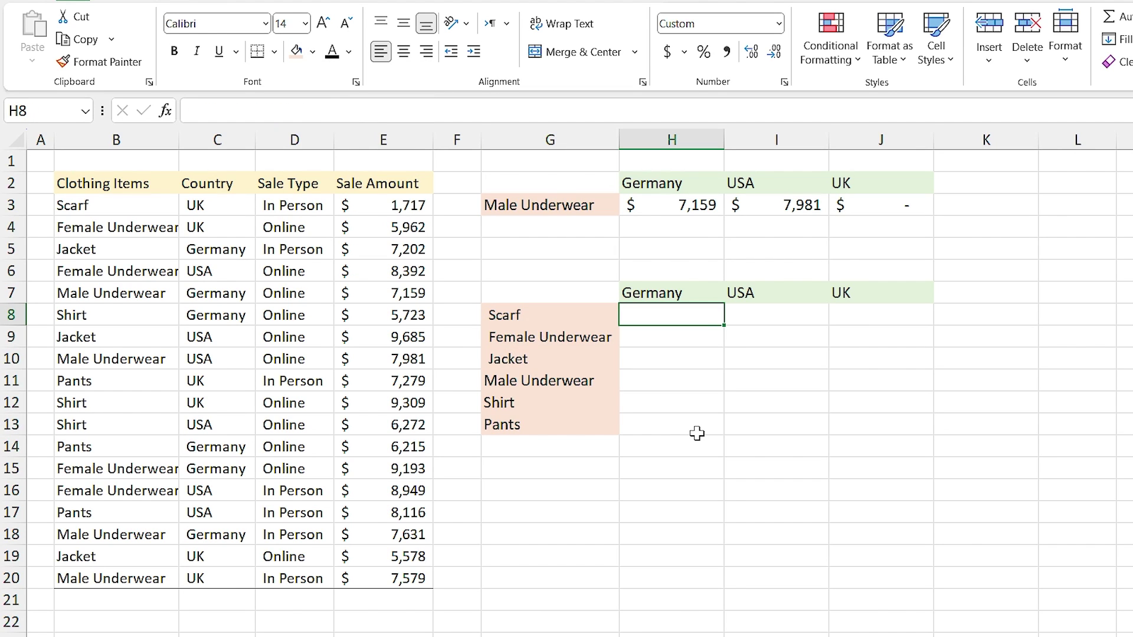
text(=su)
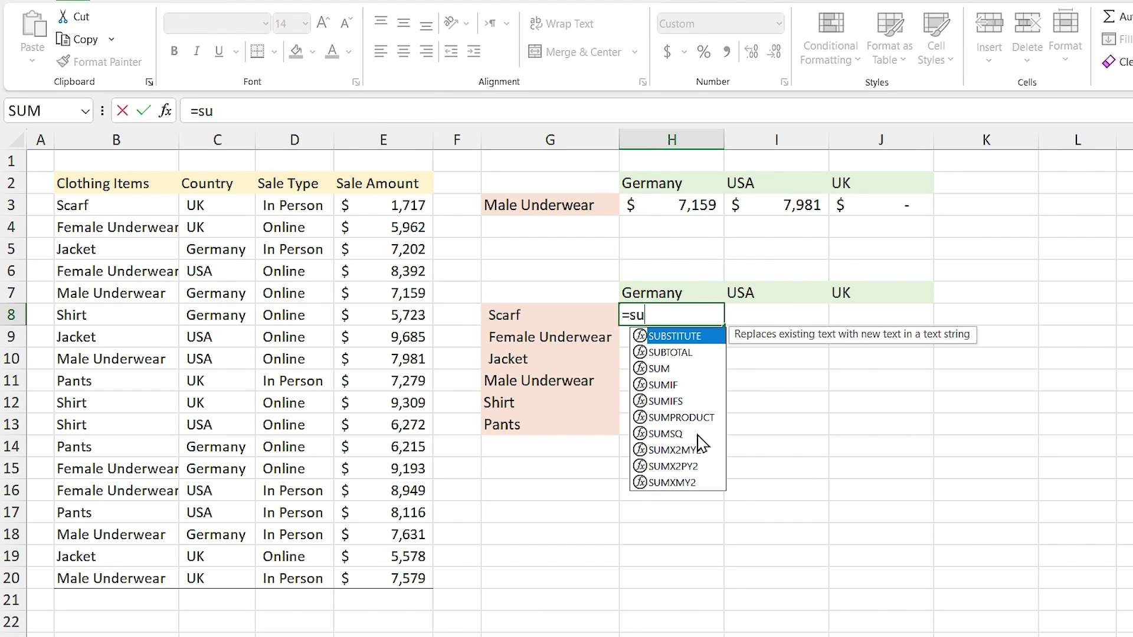
text(mi)
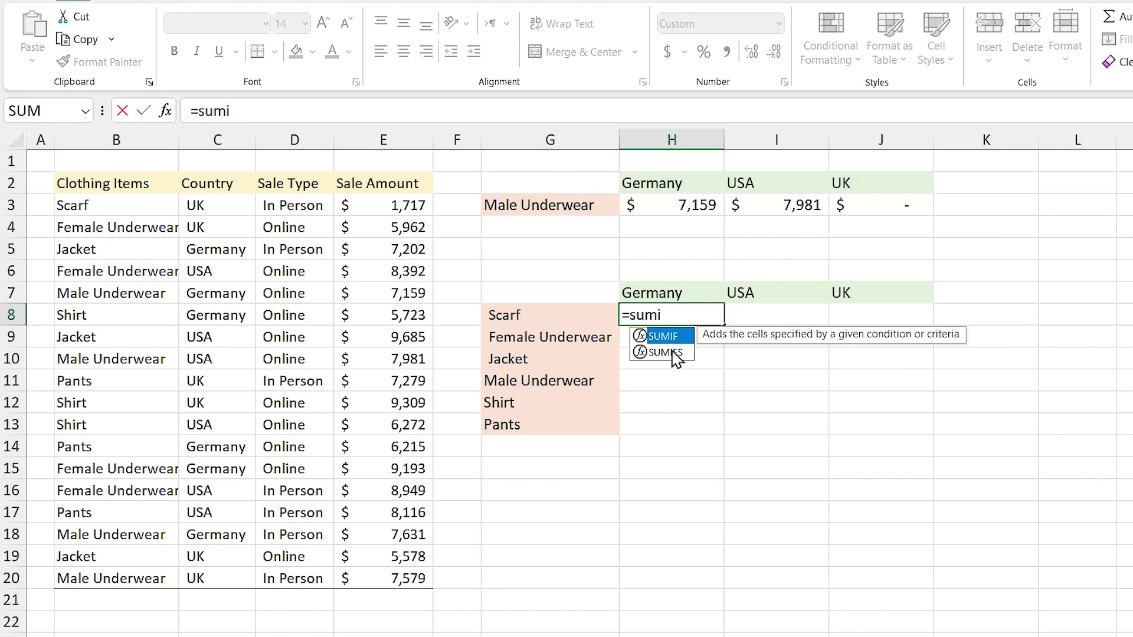
Build a SUMIFS in H8 summing E3:E20 where B3:B20 matches the spilled list G8#.
double_click(667, 351)
drag(389, 203, 411, 563)
text(,)
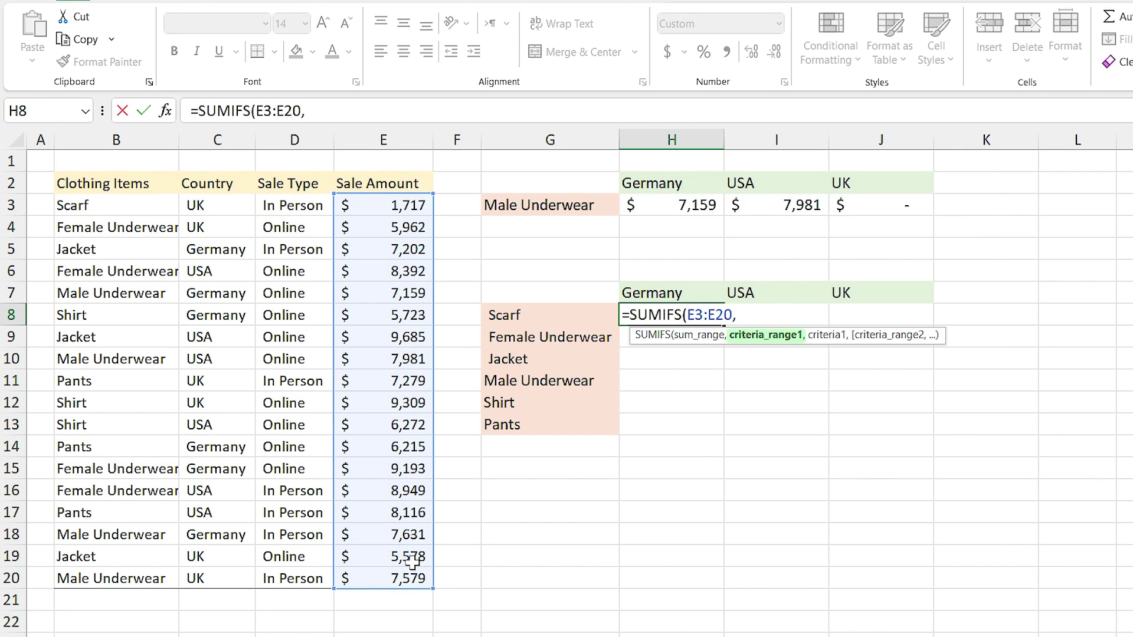
drag(104, 208, 131, 577)
text(,)
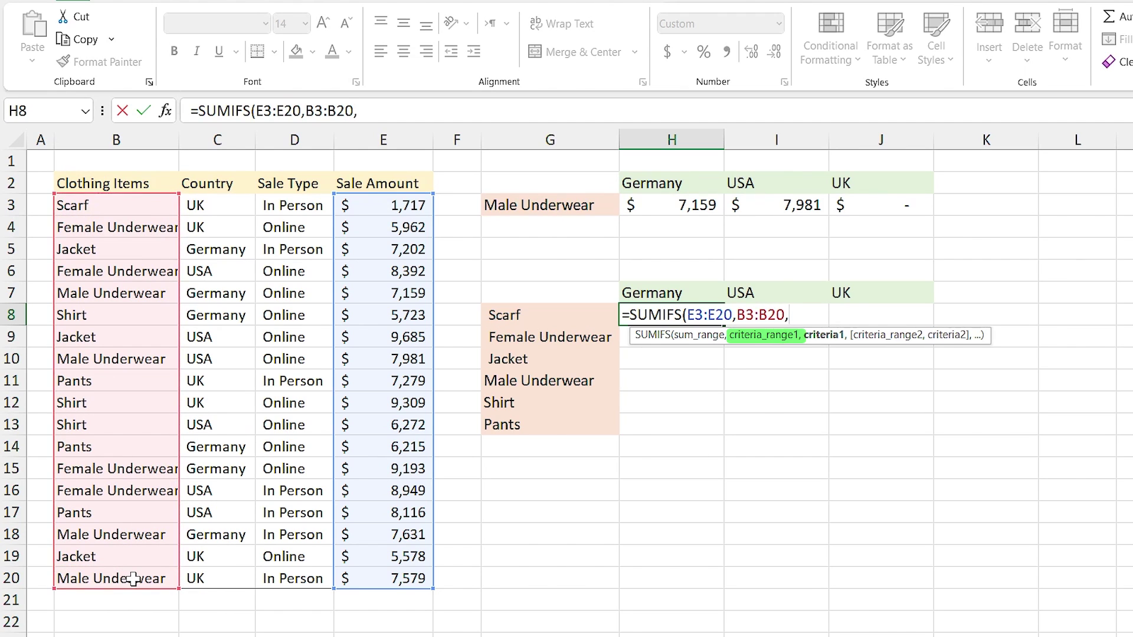
drag(512, 315, 519, 420)
text(,)
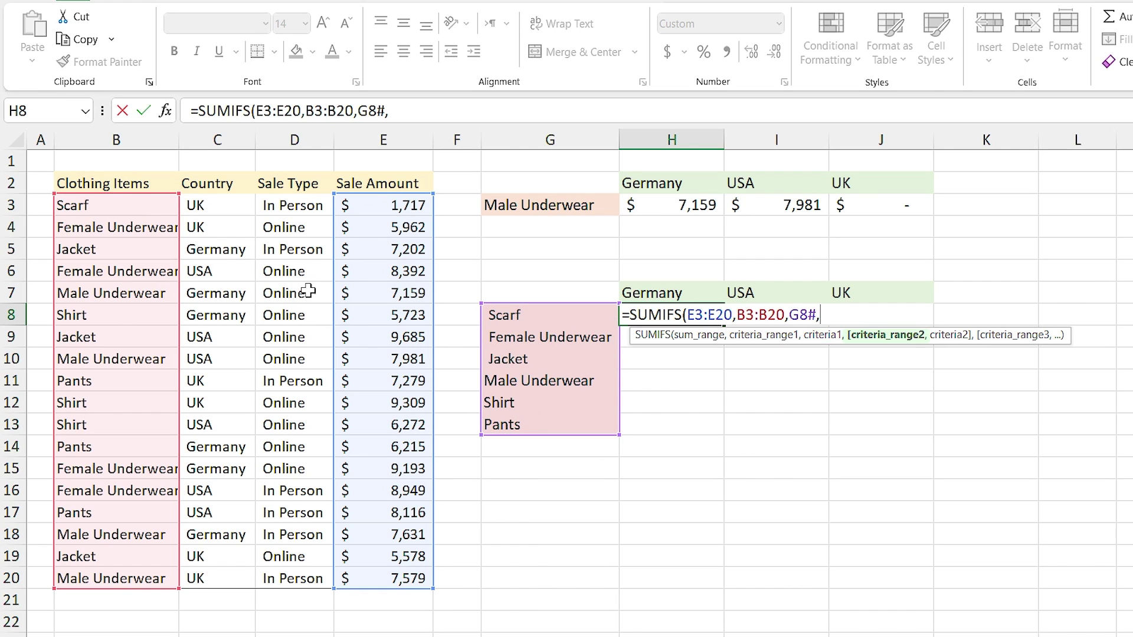
Add C3:C20 matched to H7:J7 so item-by-country totals spill across H8:J13.
drag(200, 206, 235, 568)
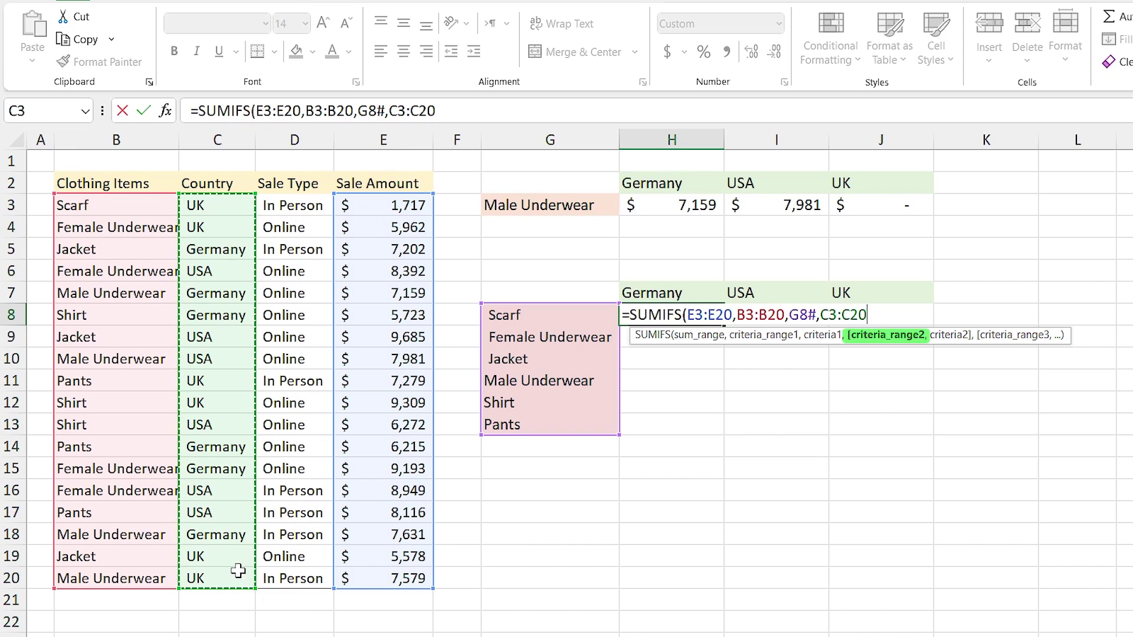
text(,)
drag(672, 292, 839, 285)
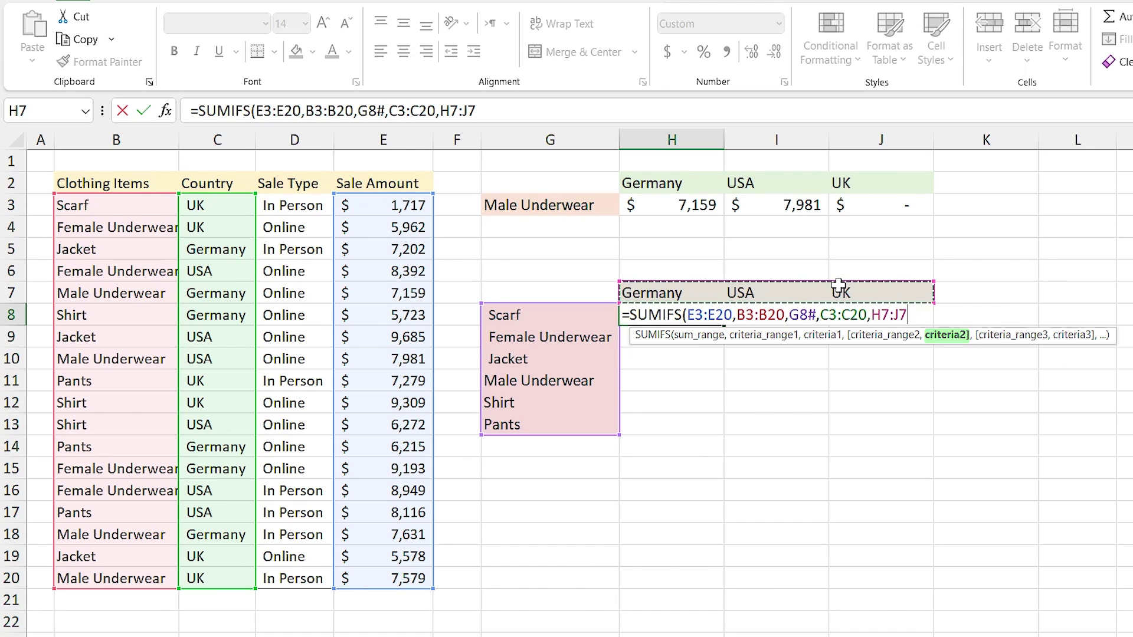
key(Return)
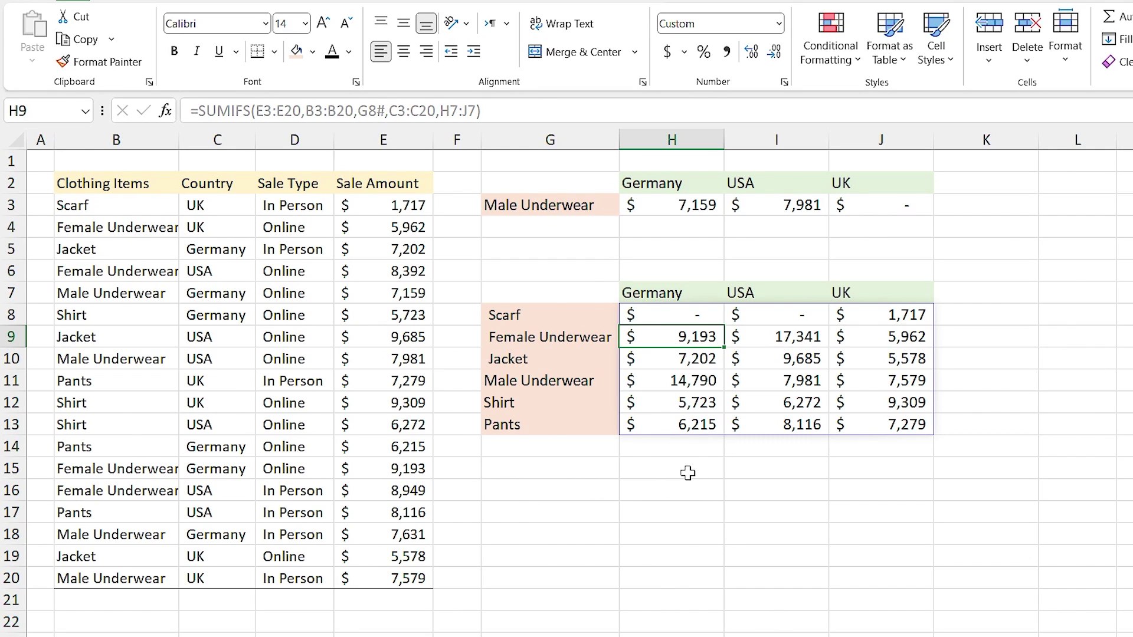
text(=sum)
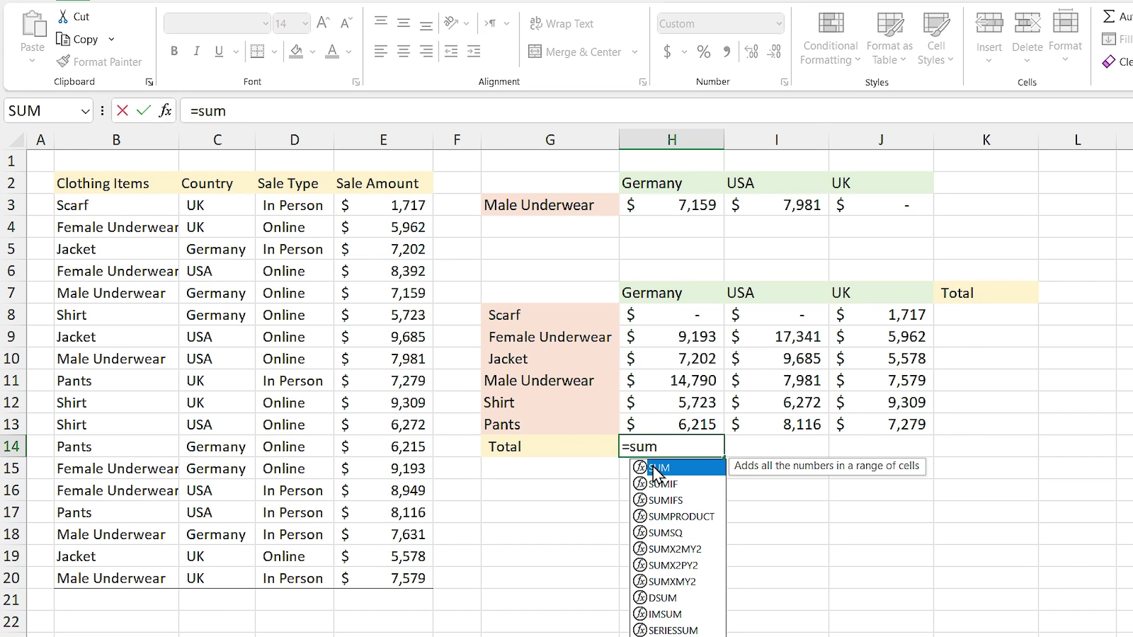
Total each country in row 14 with =SUM(H8:H13), filled across to J14.
double_click(658, 468)
drag(673, 315, 667, 417)
key(ctrl+Return)
drag(724, 456, 858, 455)
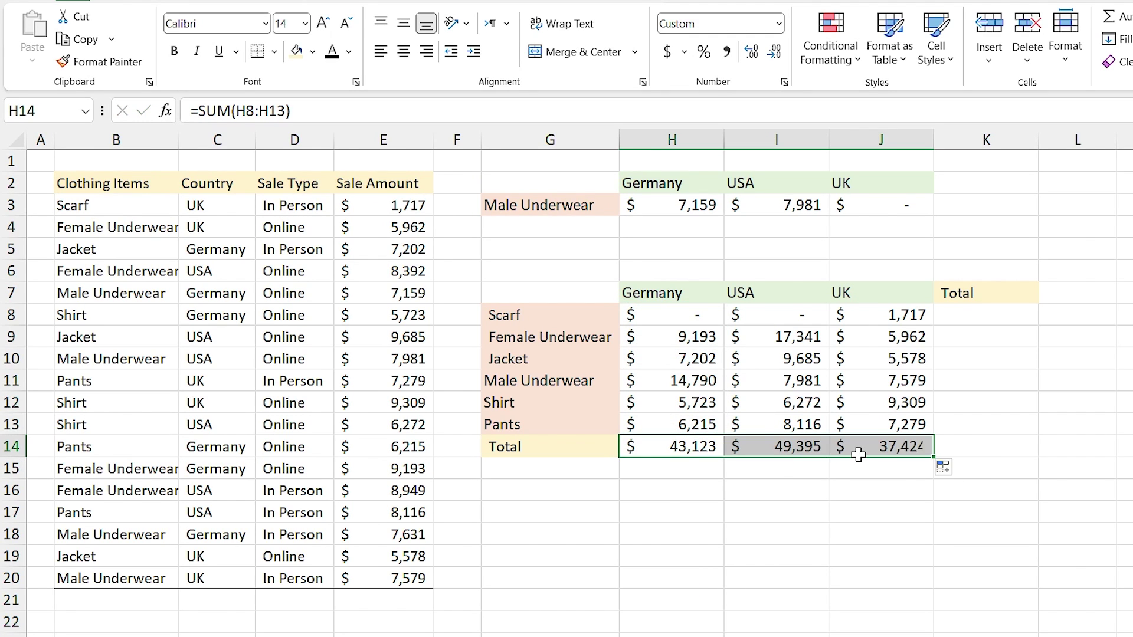
Total each item in column K with =SUM(H8:J8), filled down to K14 for 129,942.
click(947, 318)
text(=s)
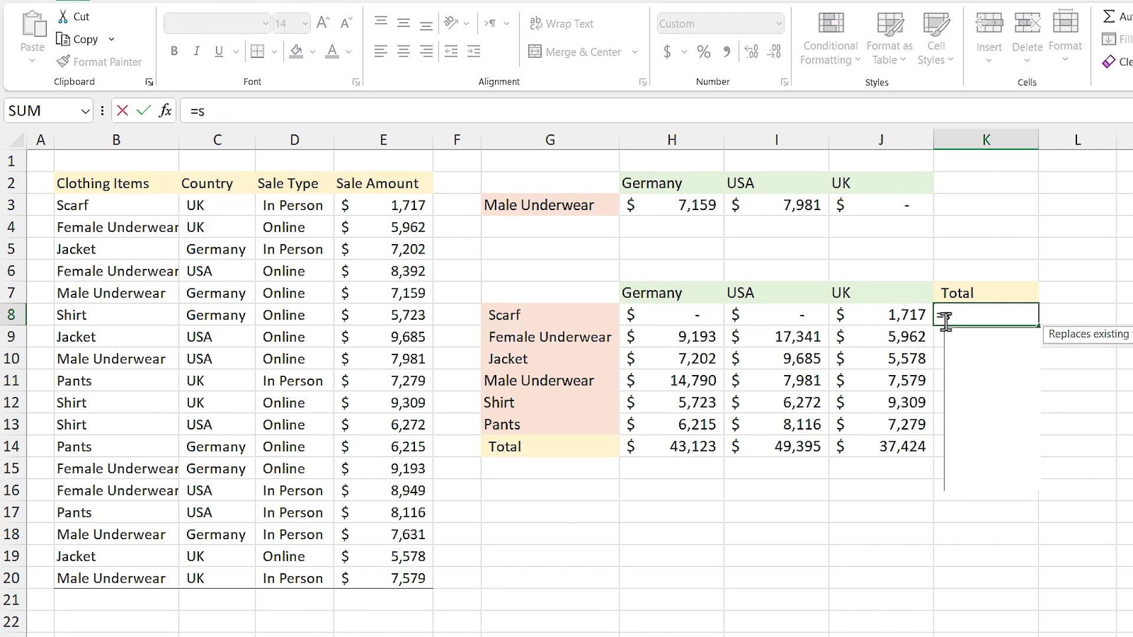
text(um()
drag(688, 316, 870, 319)
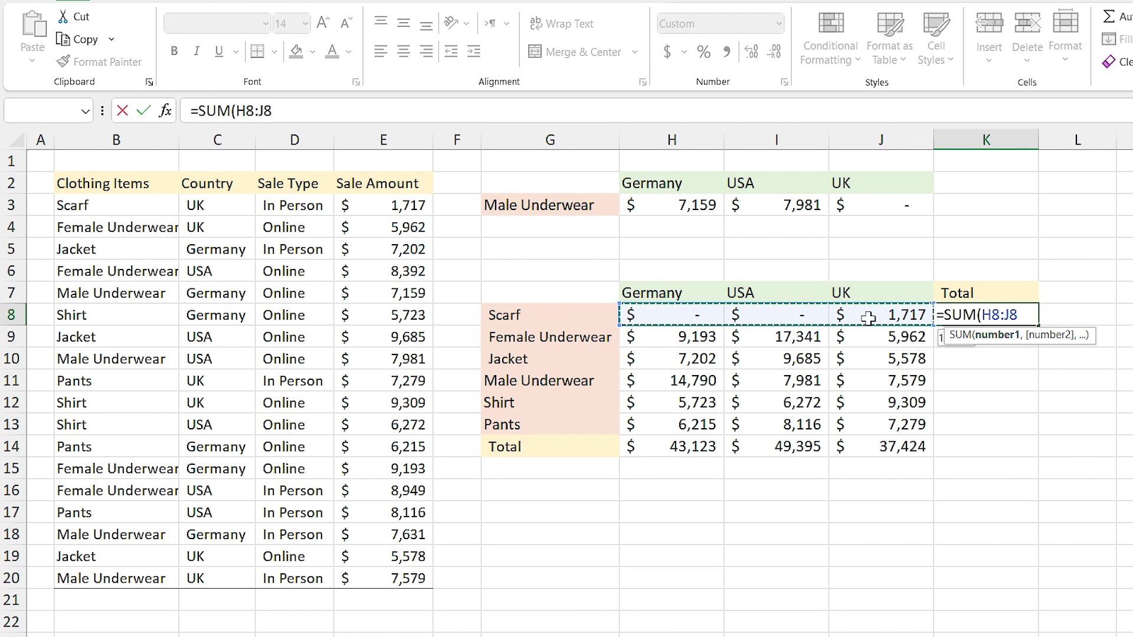
key(ctrl+Return)
drag(1038, 325, 1037, 450)
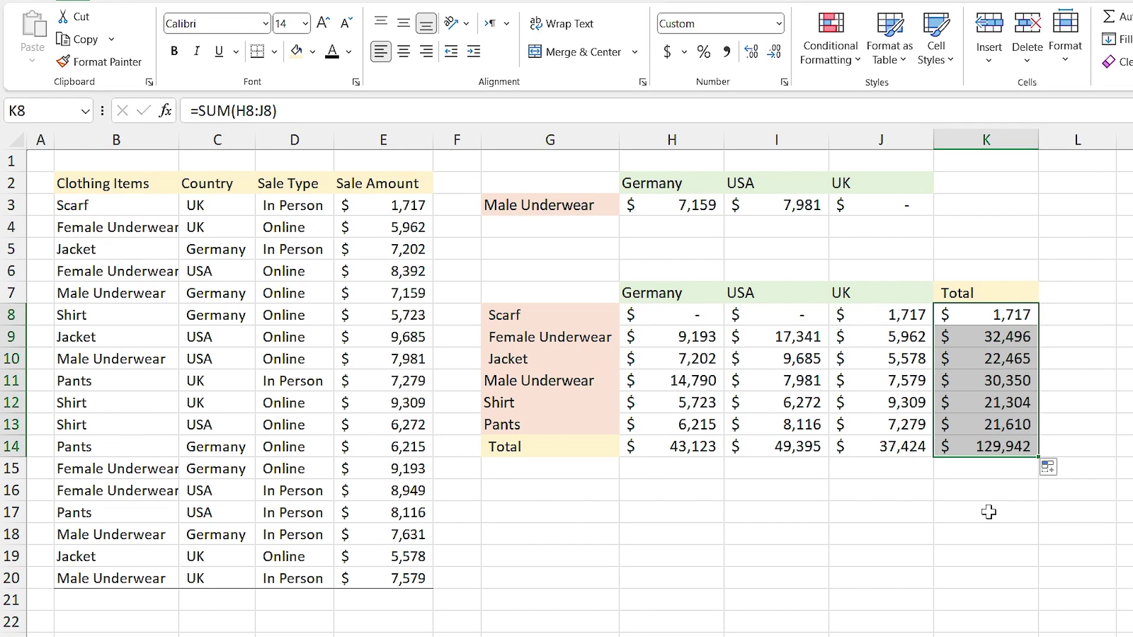
key(Return)
click(901, 505)
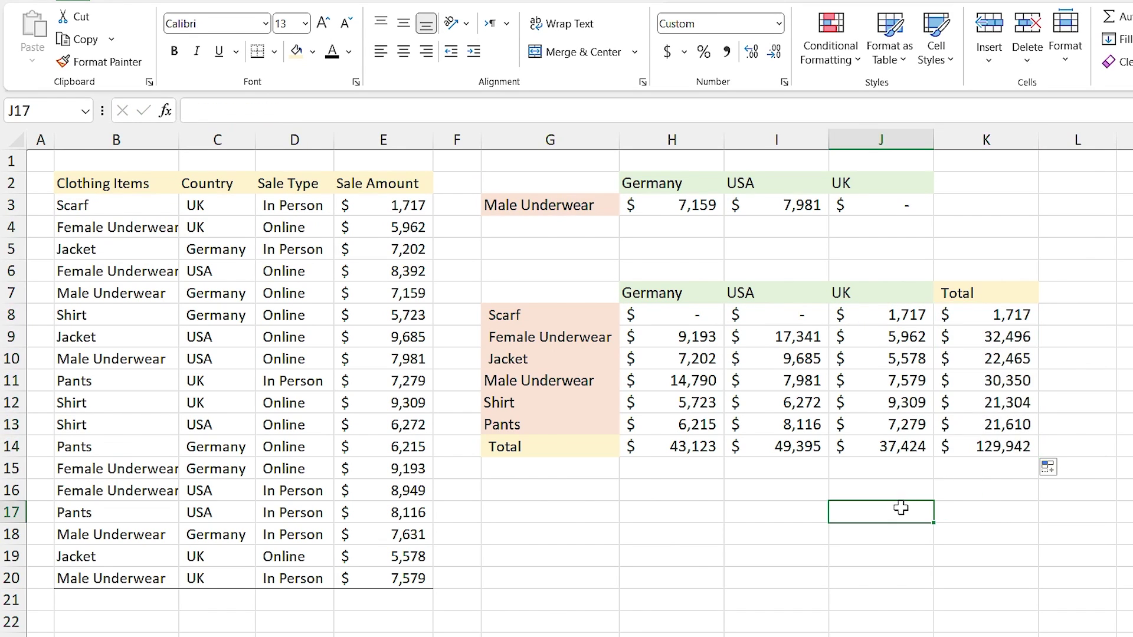
key(ctrl+z)
key(ctrl+z)
key(ctrl+z)
key(ctrl+z)
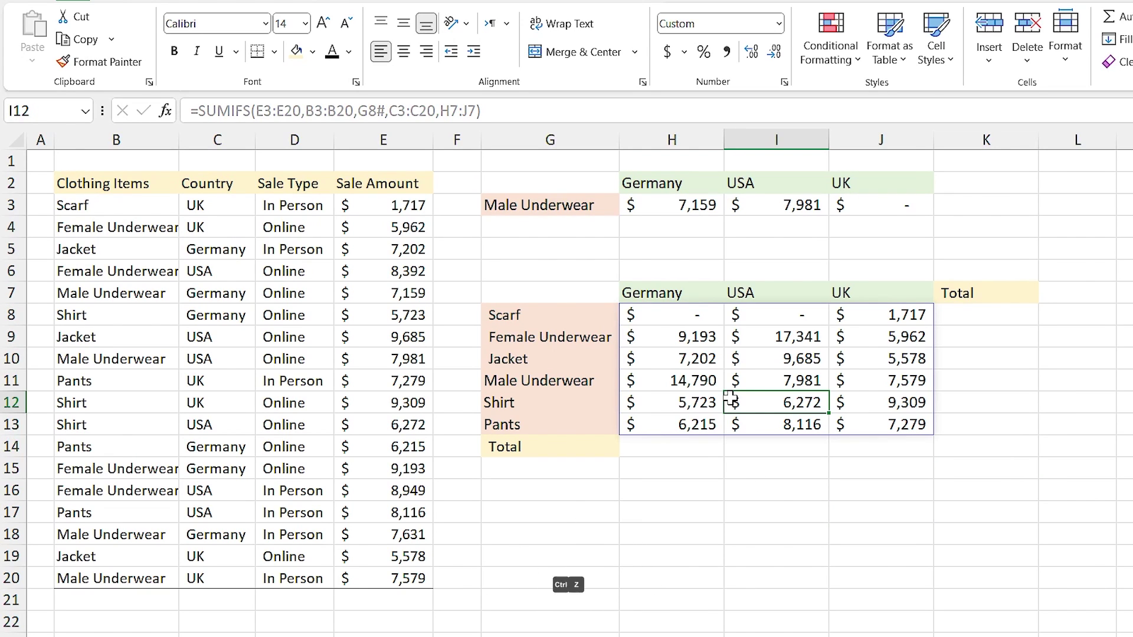
mouse_move(668, 315)
mouse_down()
mouse_move(684, 339)
mouse_move(956, 443)
mouse_up()
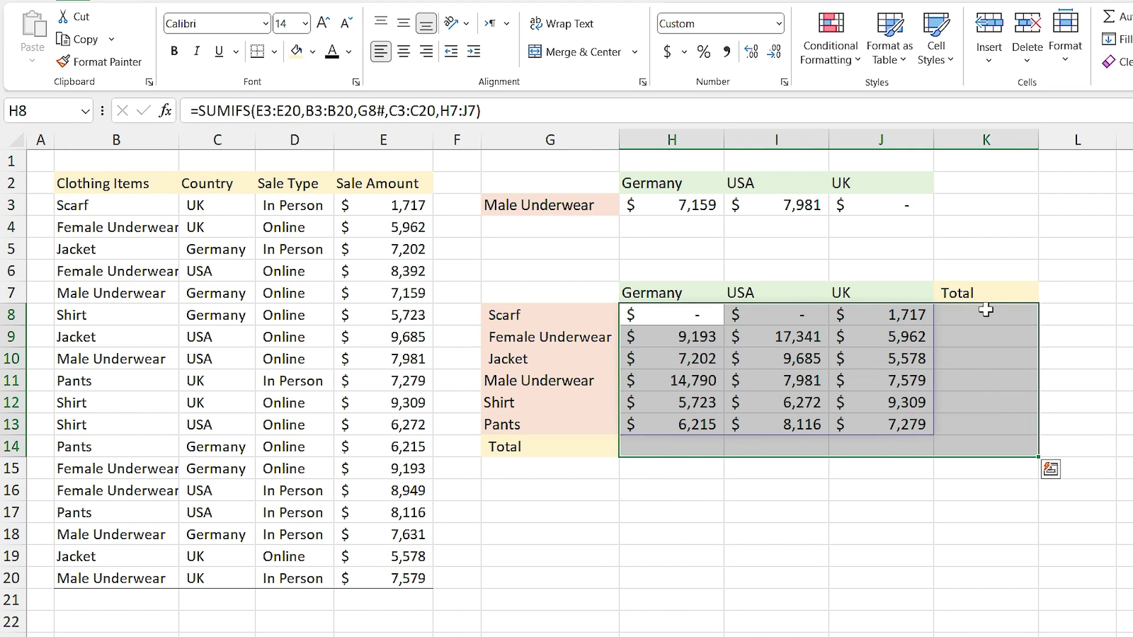
key(alt+equal)
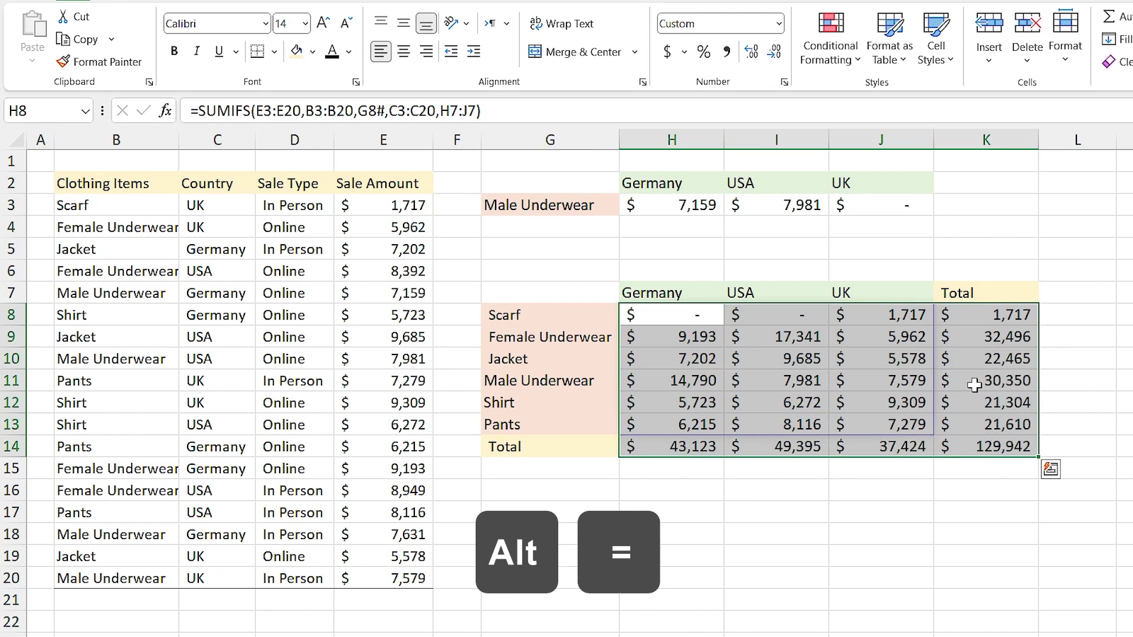
click(882, 493)
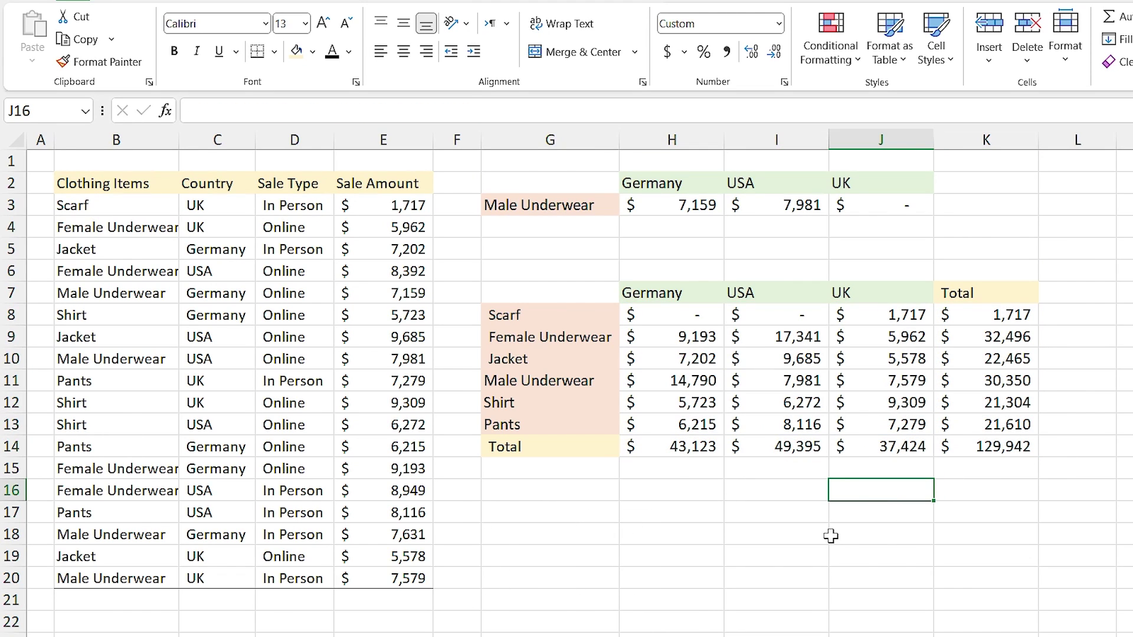